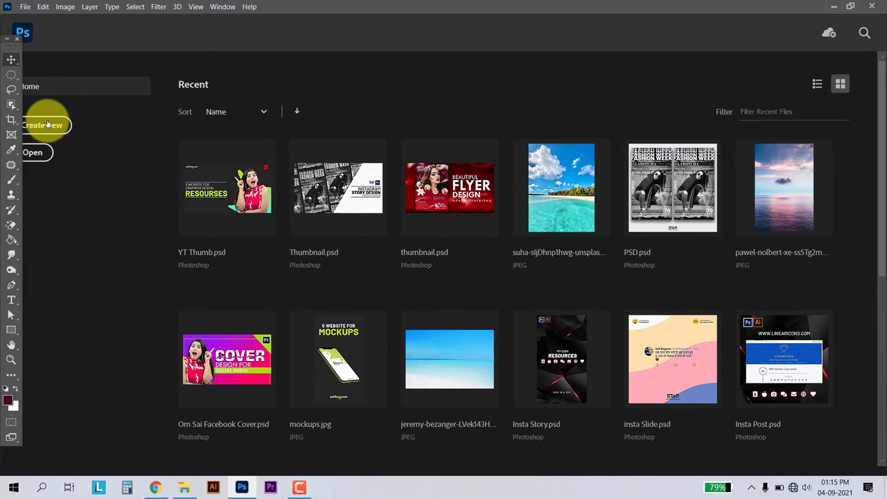
# Step: Create a new white A4 portrait document at 300 ppi, 2480 x 3508 px
pyautogui.click(52, 125)
pyautogui.click(245, 43)
pyautogui.click(485, 143)
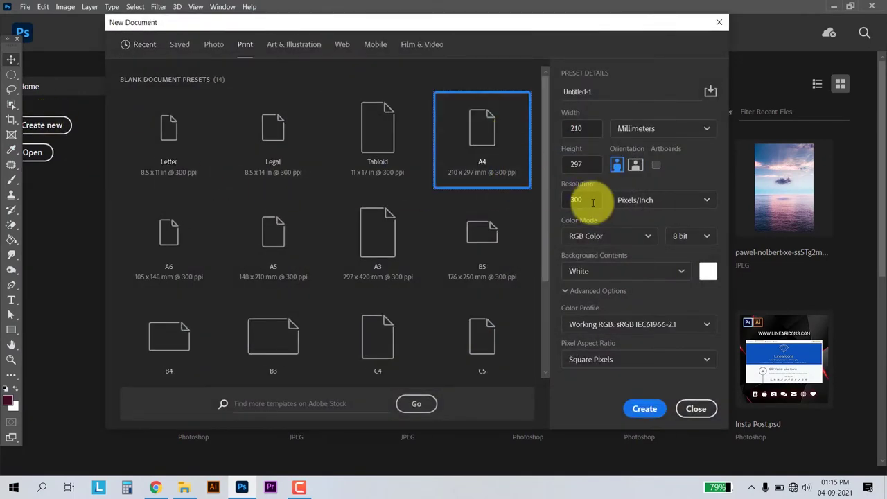
pyautogui.click(588, 200)
pyautogui.write('2')
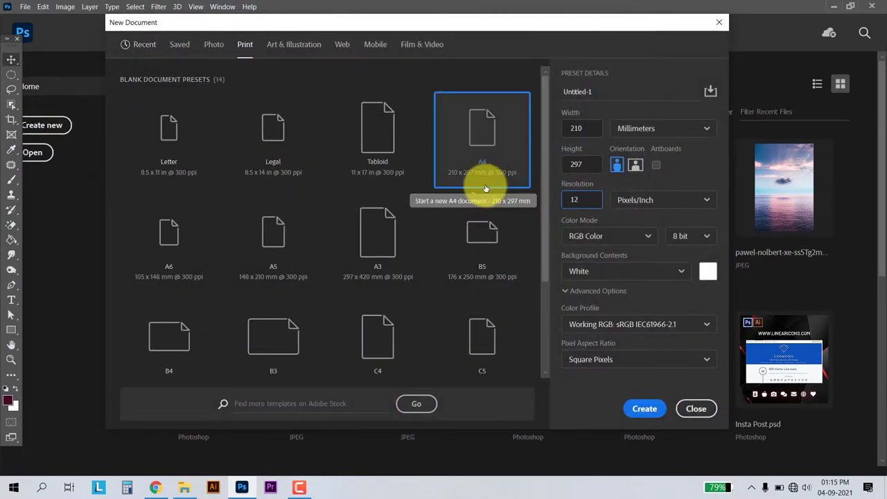
pyautogui.click(656, 408)
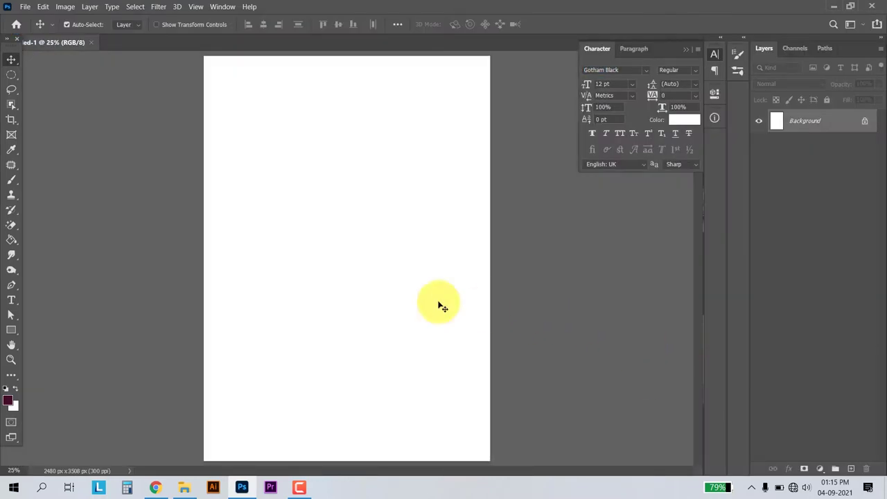
# Step: Copy the Unsplash pink-yellow-blue gradient image from Google Images and return to Photoshop
pyautogui.click(155, 488)
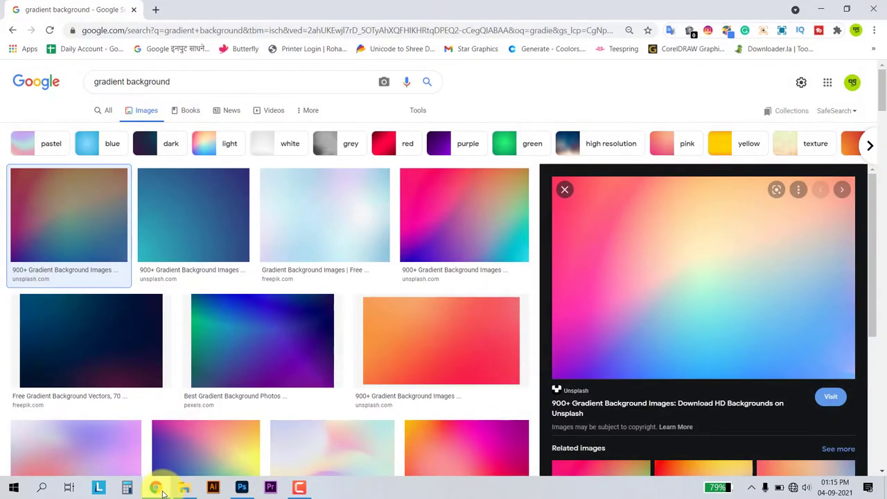
pyautogui.click(156, 487)
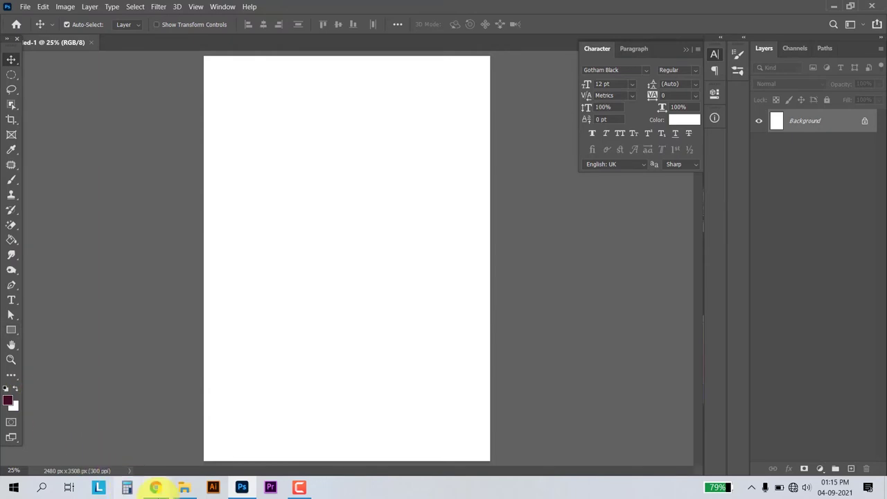
pyautogui.click(156, 488)
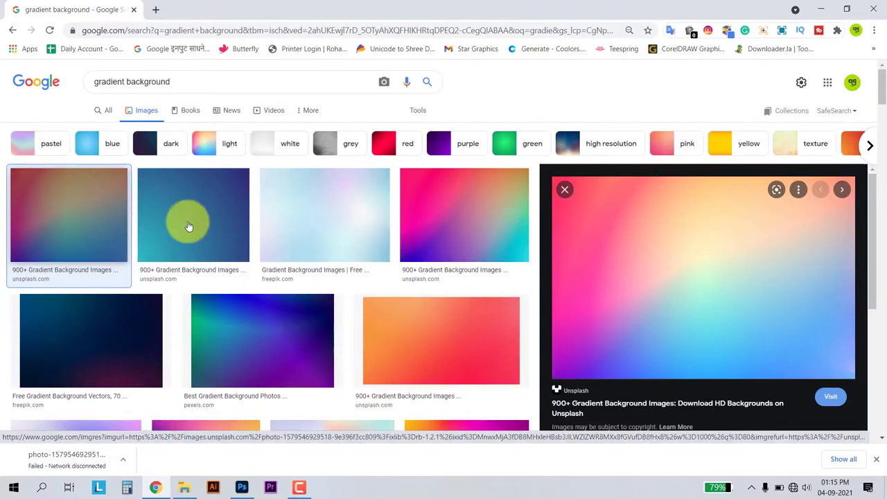
pyautogui.rightClick(641, 236)
pyautogui.click(687, 378)
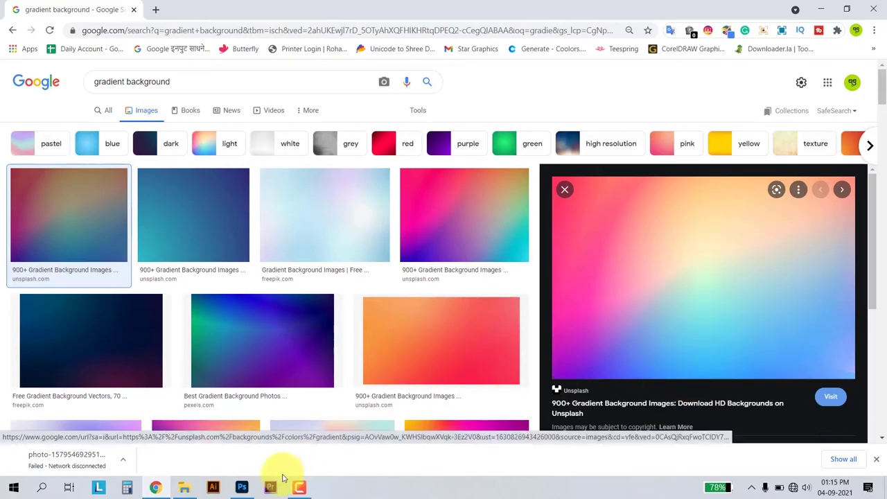
pyautogui.click(241, 488)
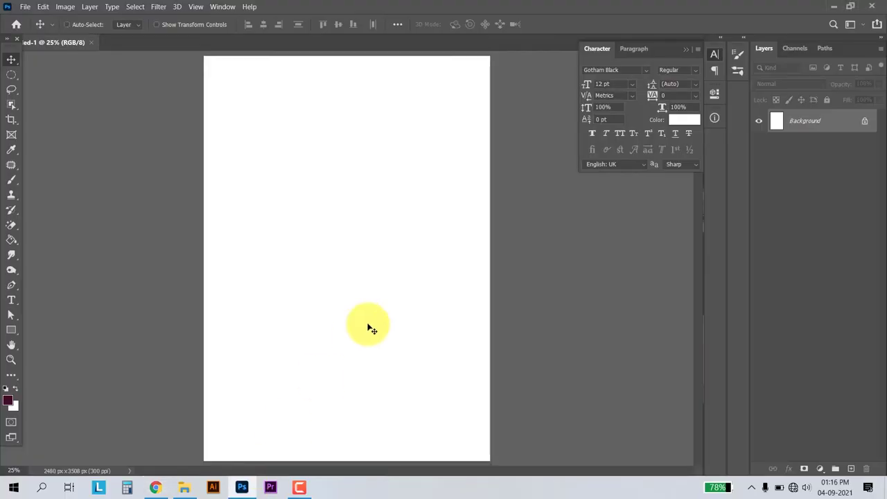
# Step: Paste the gradient as Layer 1 and scale it up to 2124 x 1417 px
pyautogui.hotkey('ctrl', 'v')
pyautogui.hotkey('ctrl', 't')
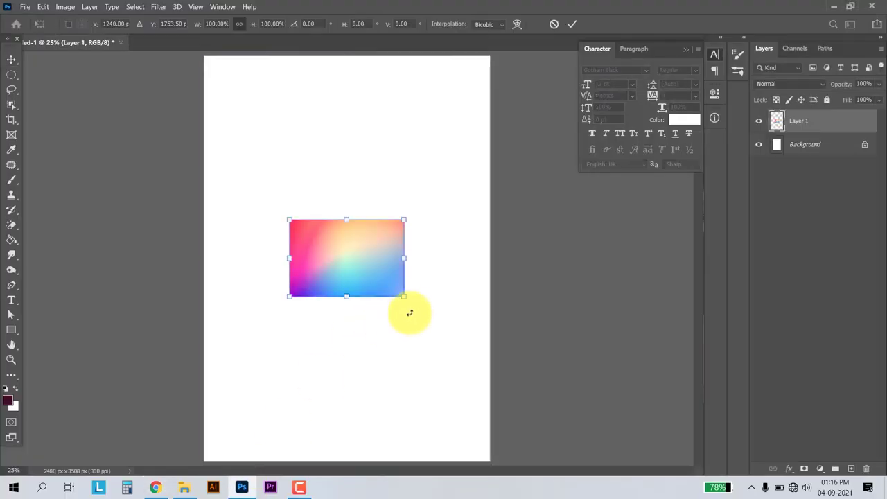
pyautogui.moveTo(410, 313); pyautogui.dragTo(468, 353)
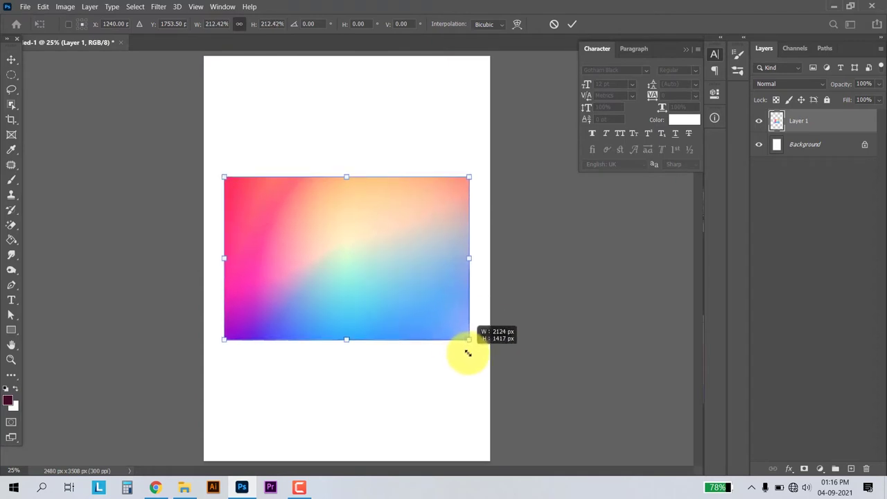
pyautogui.doubleClick(416, 287)
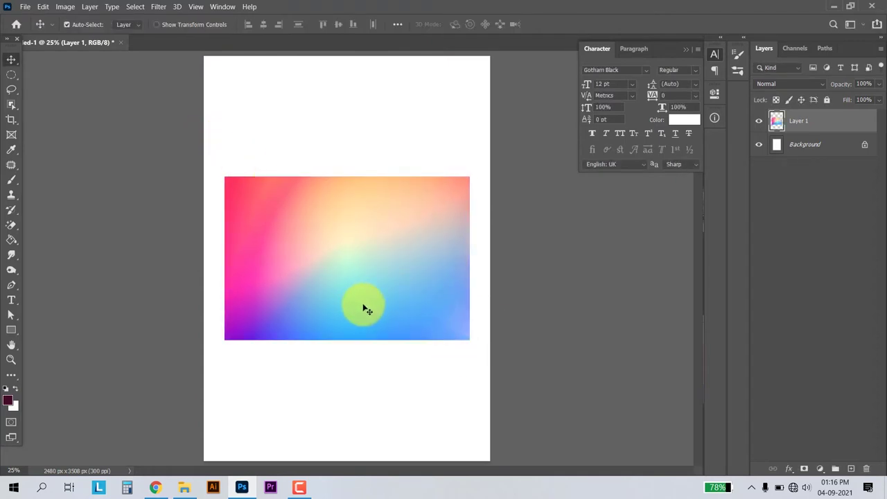
pyautogui.click(158, 7)
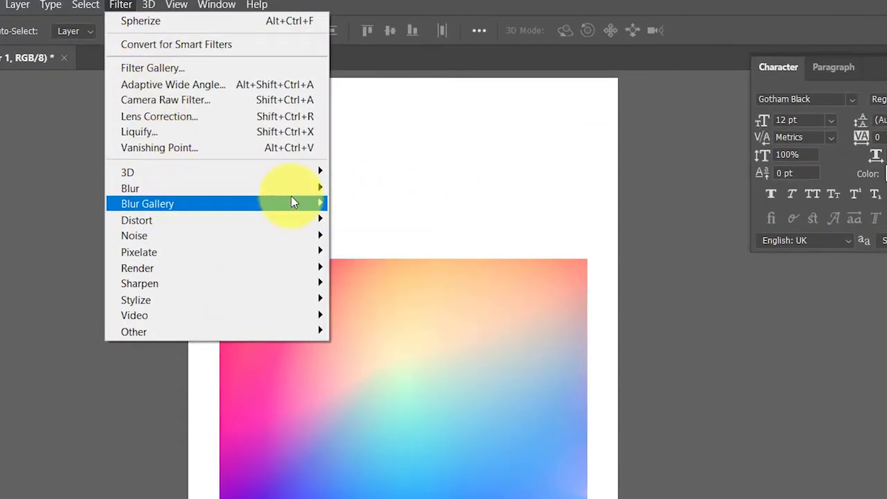
# Step: Apply a 24.9-pixel Gaussian Blur to the gradient layer
pyautogui.moveTo(130, 189)
pyautogui.click(367, 249)
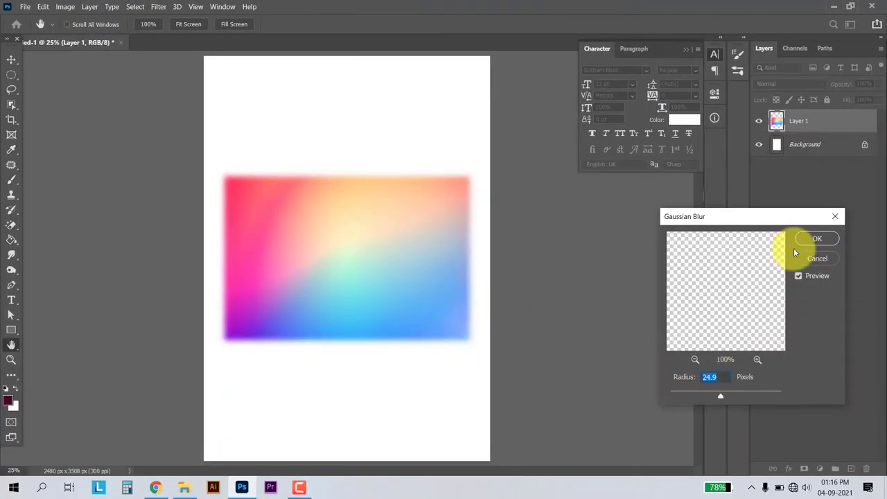
pyautogui.click(817, 240)
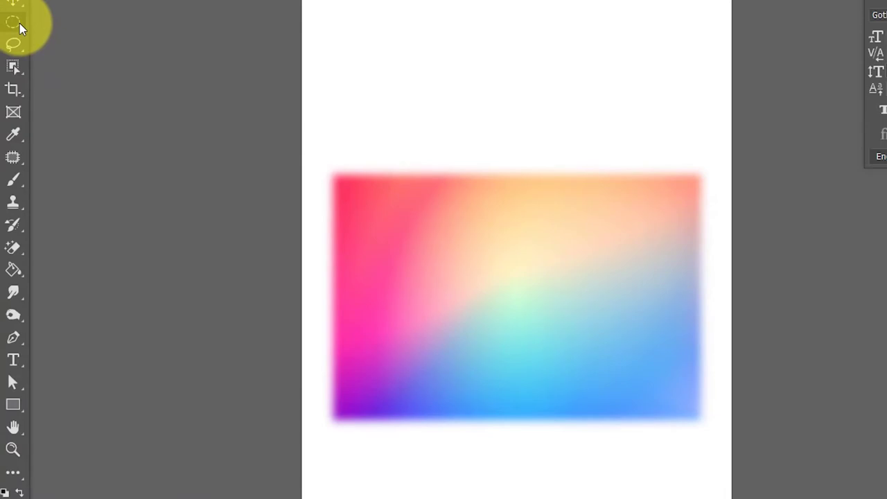
pyautogui.click(20, 23)
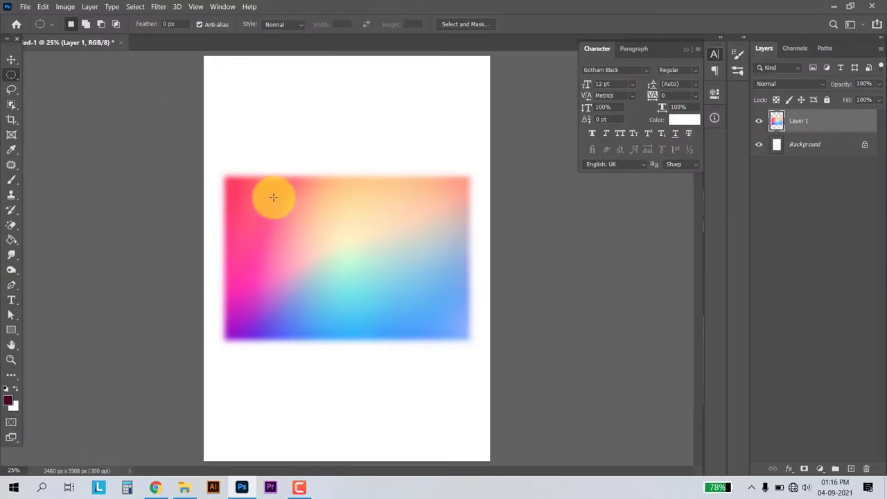
# Step: Copy a circular selection of the blurred gradient to Layer 2 and delete Layer 1
pyautogui.moveTo(273, 198); pyautogui.dragTo(433, 333)
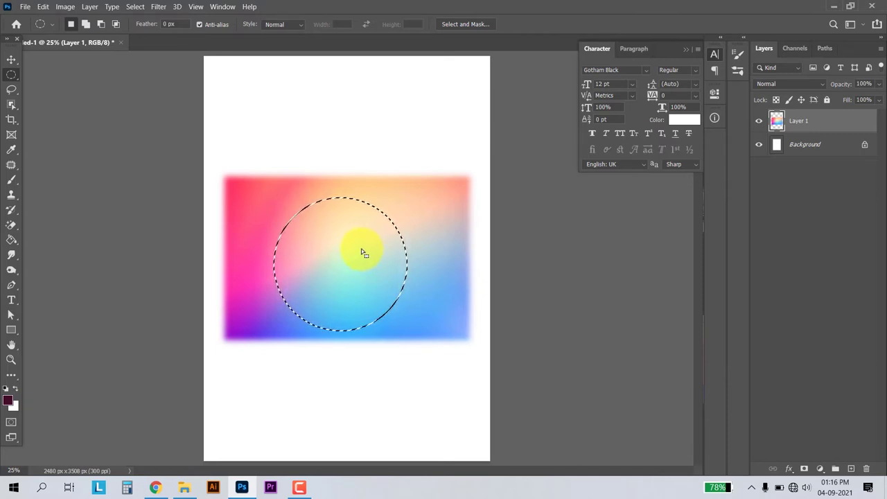
pyautogui.hotkey('ctrl', 'j')
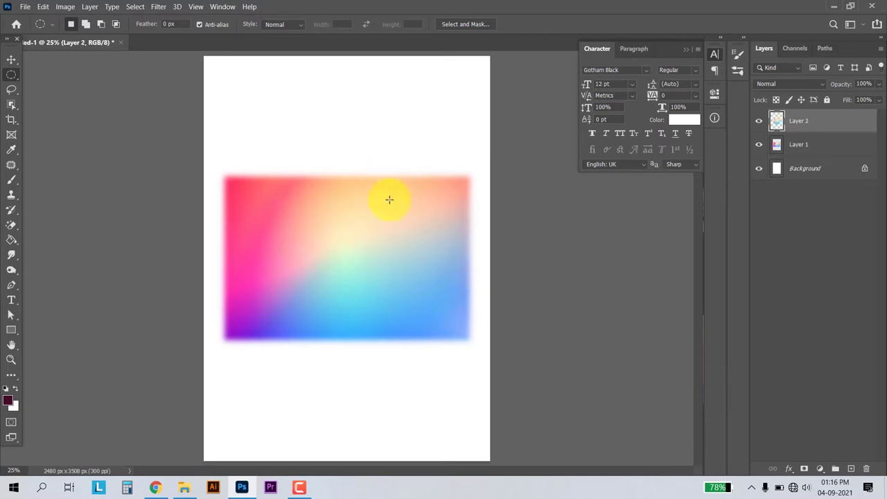
pyautogui.click(759, 147)
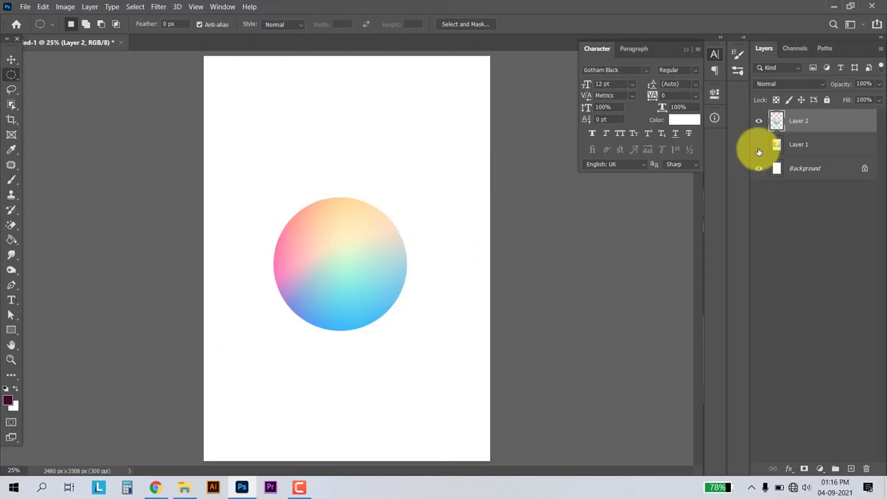
pyautogui.moveTo(811, 144); pyautogui.dragTo(866, 470)
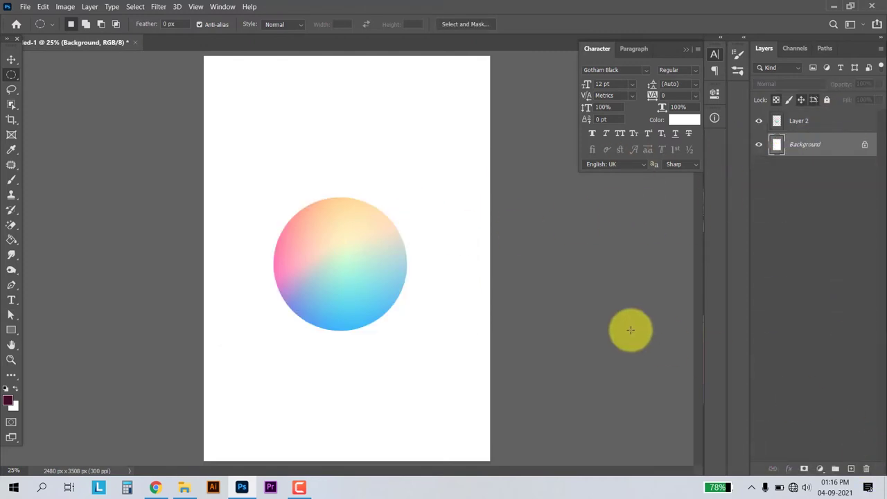
# Step: Scale the Layer 2 gradient circle up to about 1664 px across
pyautogui.click(828, 129)
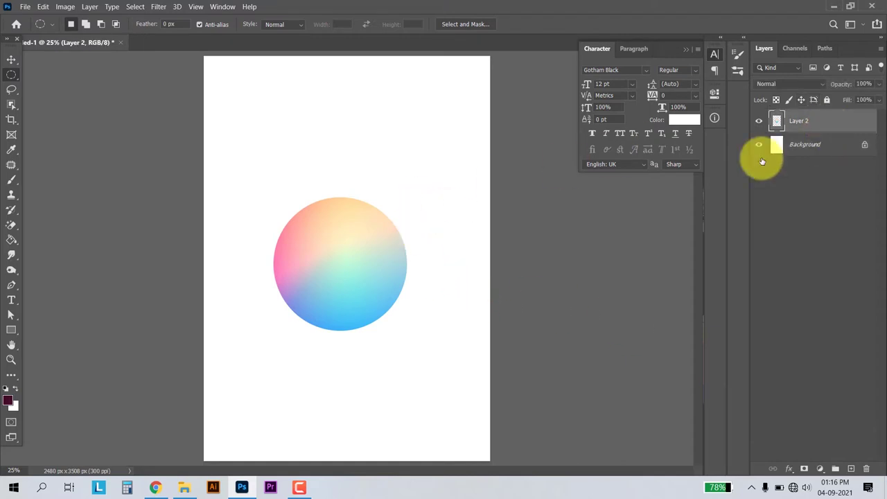
pyautogui.hotkey('ctrl', 't')
pyautogui.moveTo(407, 198); pyautogui.dragTo(441, 174)
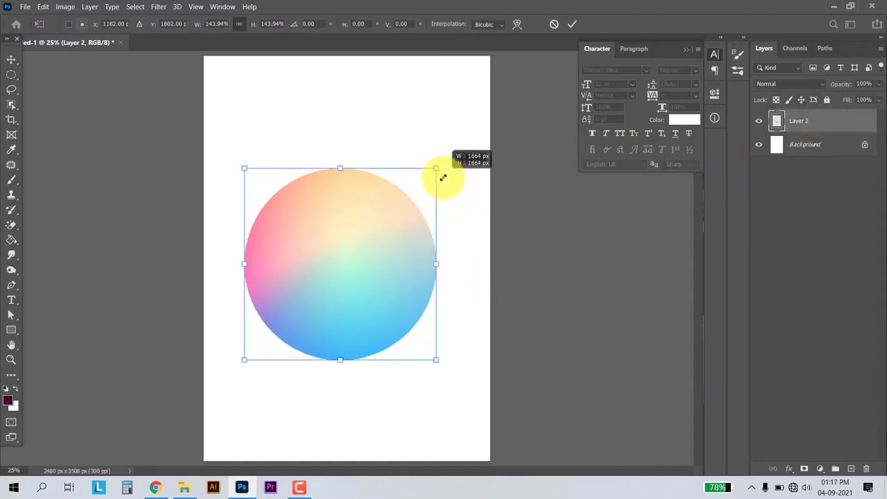
pyautogui.press('Return')
pyautogui.press('m')
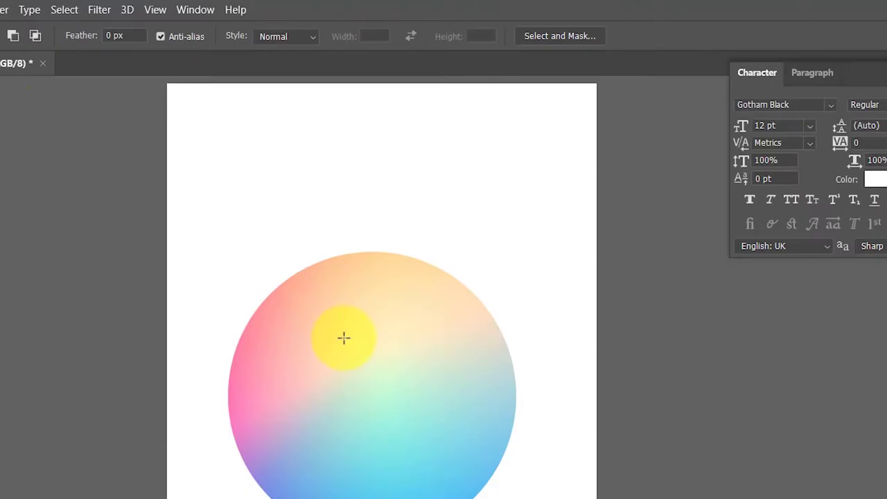
# Step: Apply Spherize at 86 and set the circle's height to 89.9% so it looks round
pyautogui.click(99, 10)
pyautogui.moveTo(115, 226)
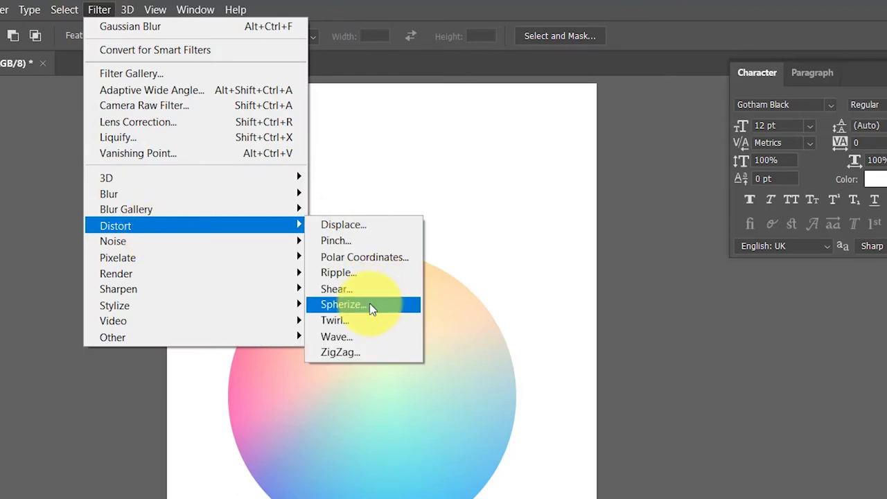
pyautogui.click(369, 306)
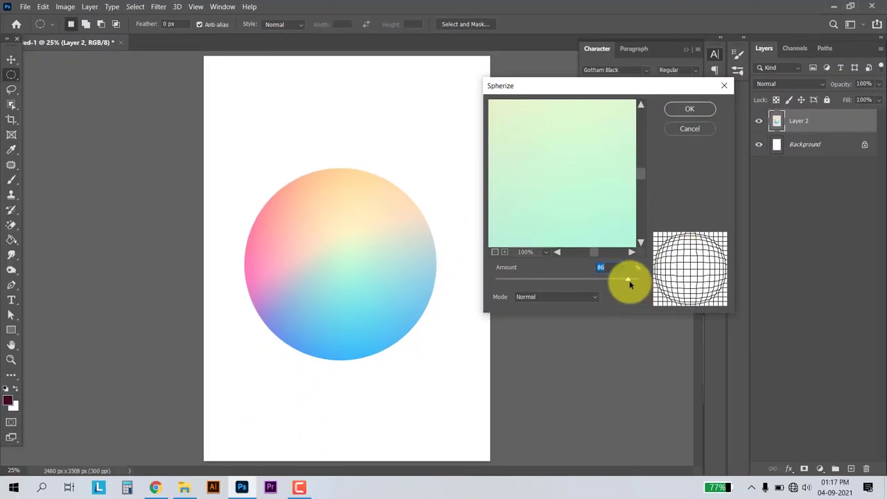
pyautogui.press('Return')
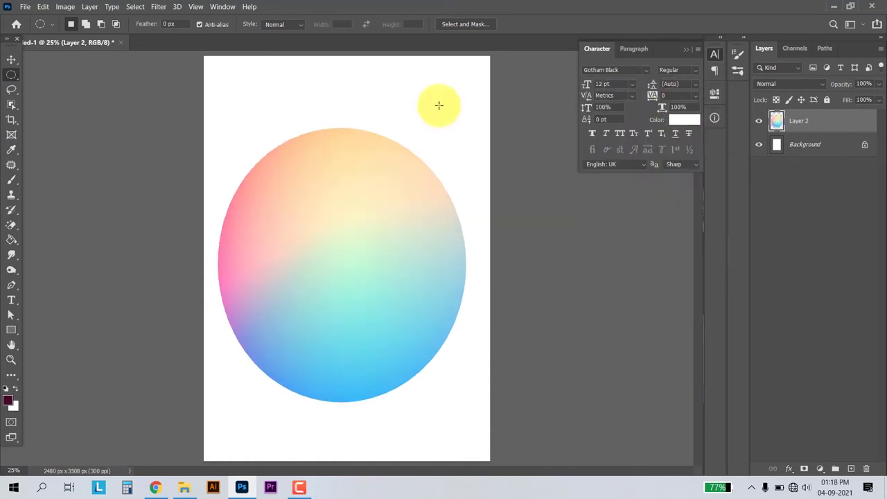
pyautogui.hotkey('ctrl', 't')
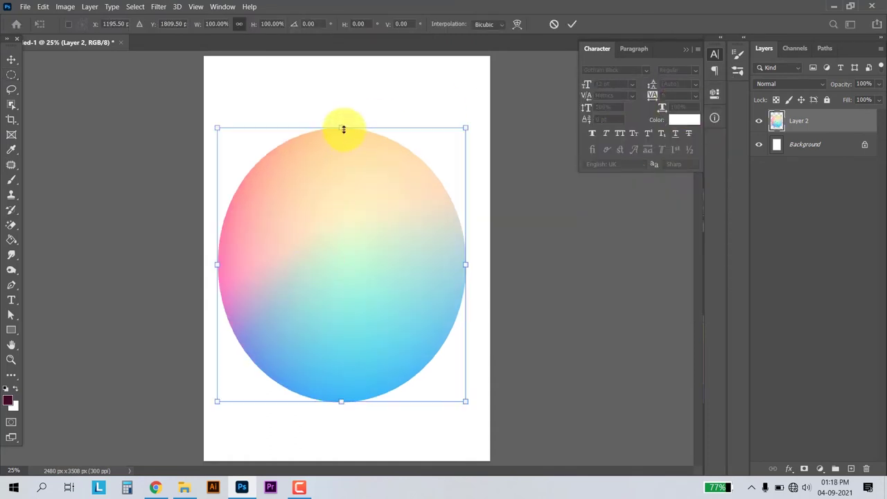
pyautogui.moveTo(343, 129); pyautogui.dragTo(343, 146)
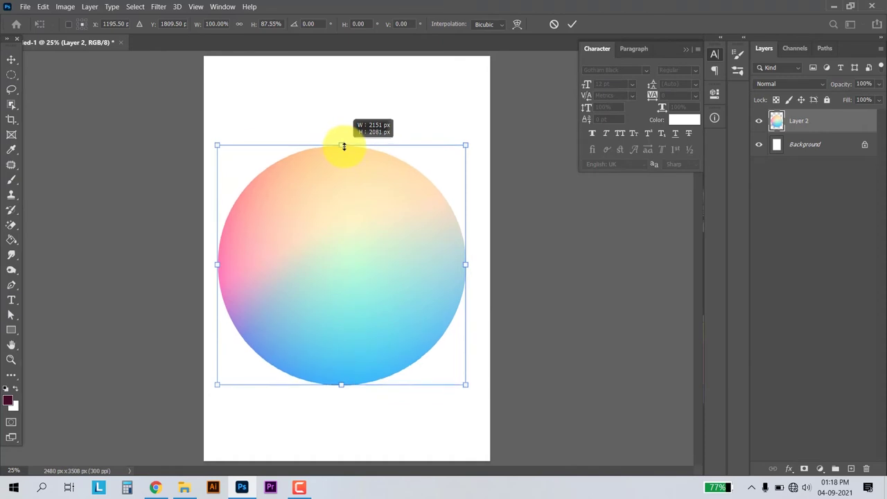
pyautogui.moveTo(344, 147); pyautogui.dragTo(344, 141)
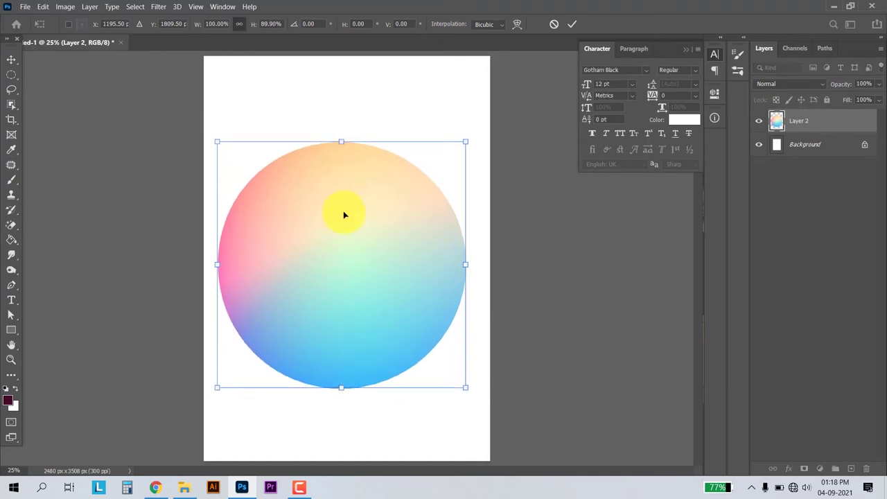
pyautogui.press('Return')
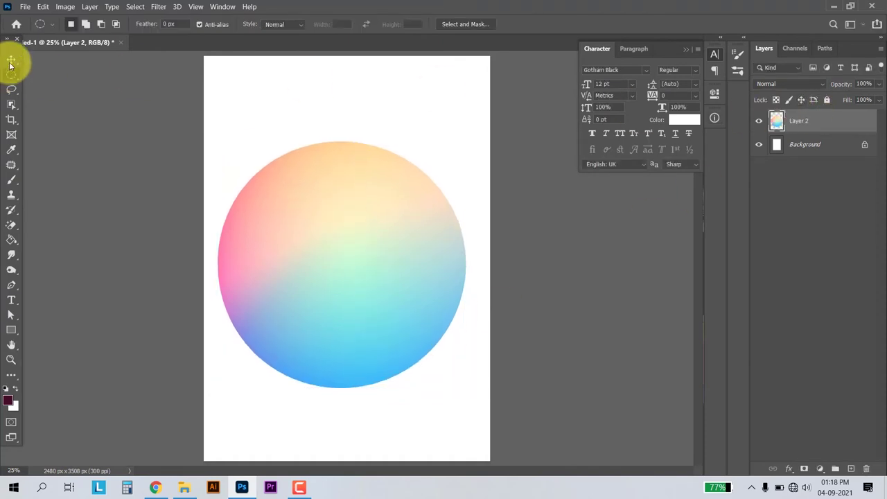
# Step: Move the gradient circle up and left so it sits partly off the page
pyautogui.click(10, 62)
pyautogui.moveTo(388, 278); pyautogui.dragTo(398, 181)
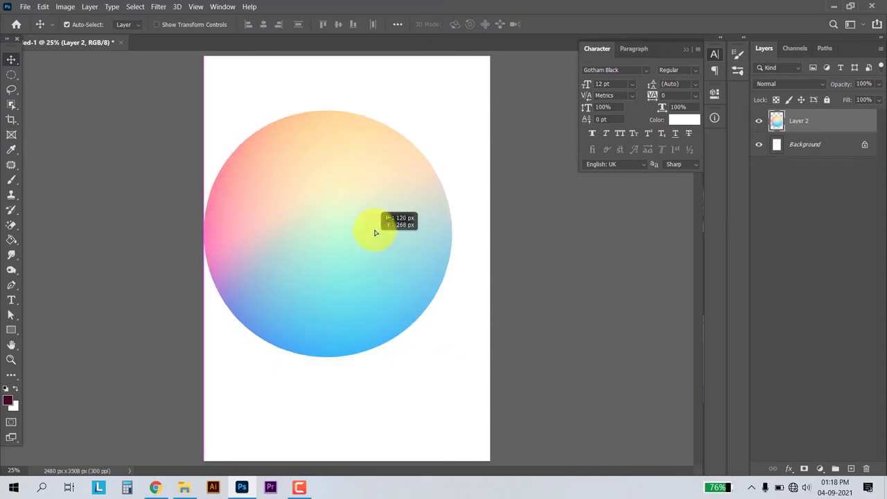
pyautogui.scroll(-1, 382, 239)
pyautogui.scroll(-1, 214, 169)
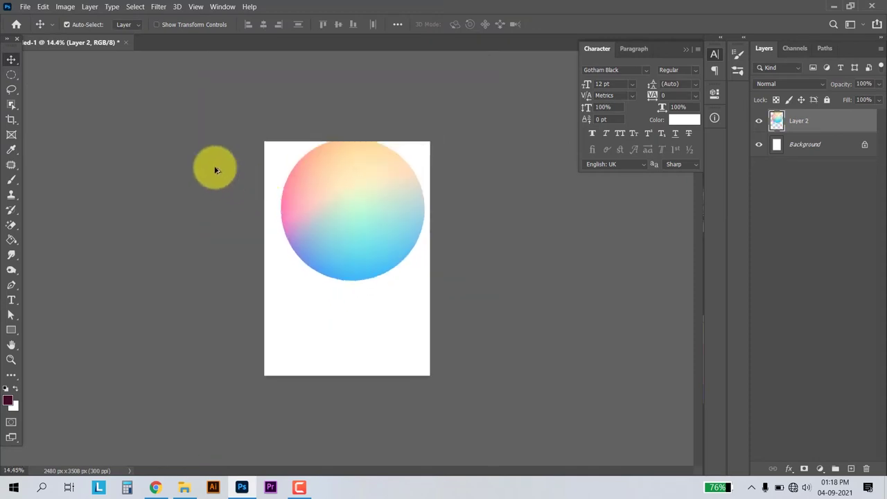
pyautogui.moveTo(353, 192)
pyautogui.mouseDown()
pyautogui.moveTo(299, 165)
pyautogui.moveTo(403, 332)
pyautogui.moveTo(434, 358)
pyautogui.moveTo(190, 325)
pyautogui.moveTo(182, 334)
pyautogui.mouseUp()
# Step: Duplicate the circle into smaller resized copies, up to Layer 2 copy 5
pyautogui.hotkey('ctrl', '0')
pyautogui.hotkey('ctrl', 'j')
pyautogui.hotkey('ctrl', 't')
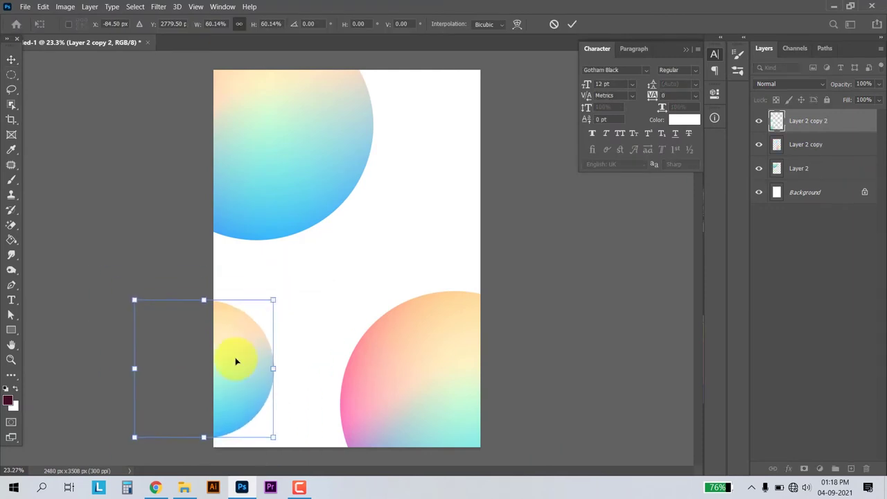
pyautogui.moveTo(303, 316)
pyautogui.mouseDown()
pyautogui.moveTo(290, 353)
pyautogui.moveTo(457, 176)
pyautogui.moveTo(409, 218)
pyautogui.moveTo(450, 203)
pyautogui.moveTo(312, 268)
pyautogui.moveTo(409, 277)
pyautogui.moveTo(417, 259)
pyautogui.mouseUp()
pyautogui.press('Return')
pyautogui.hotkey('ctrl', 't')
pyautogui.press('Return')
pyautogui.hotkey('ctrl', 'j')
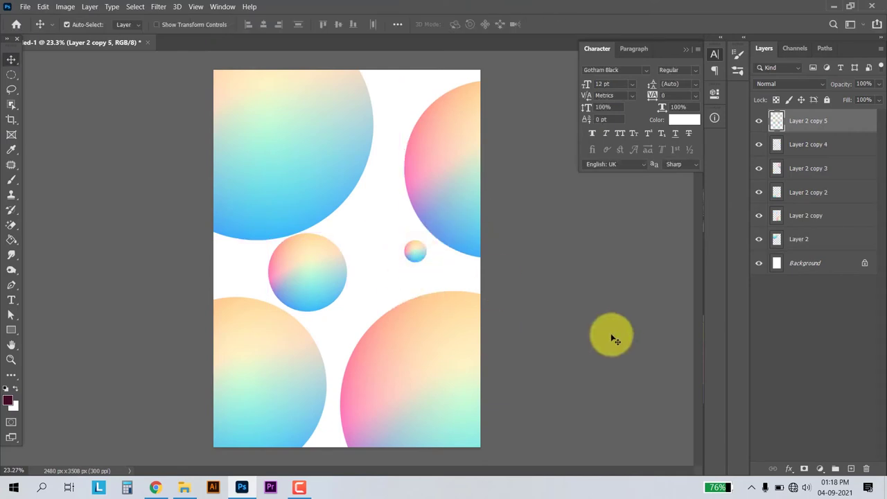
pyautogui.click(812, 265)
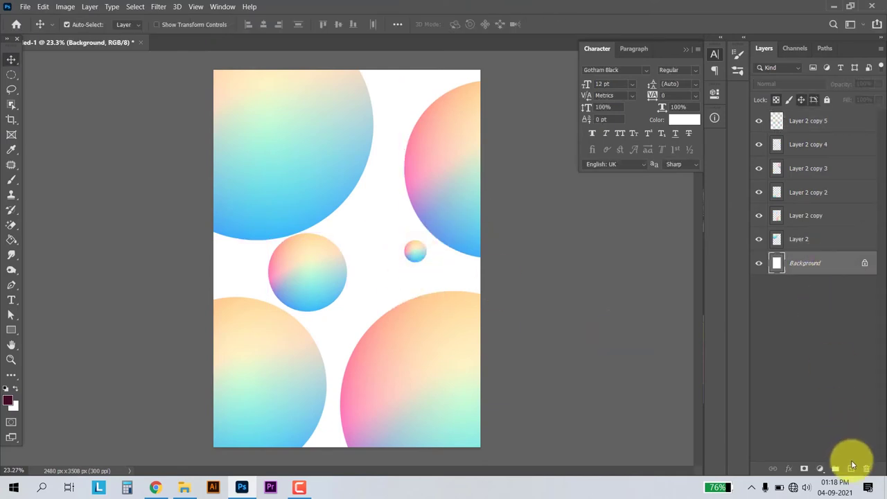
# Step: Add a Gradient Fill layer with its left stop set to blue sampled from a sphere
pyautogui.click(820, 469)
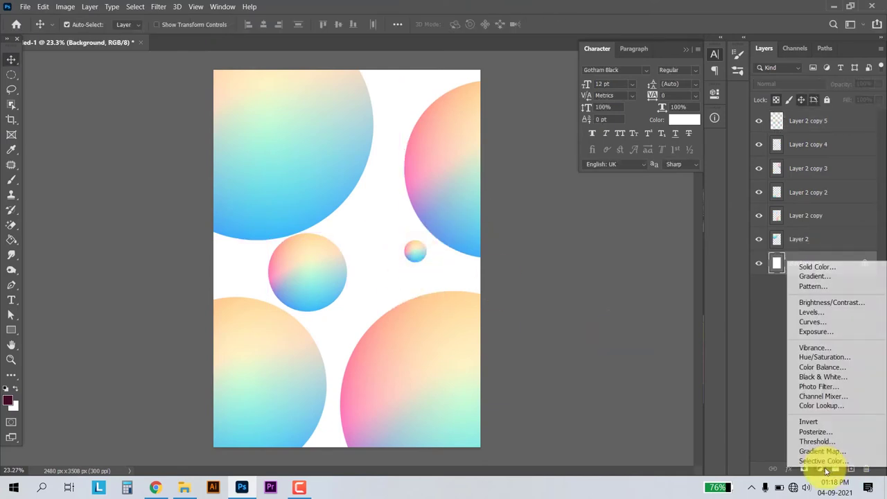
pyautogui.click(824, 277)
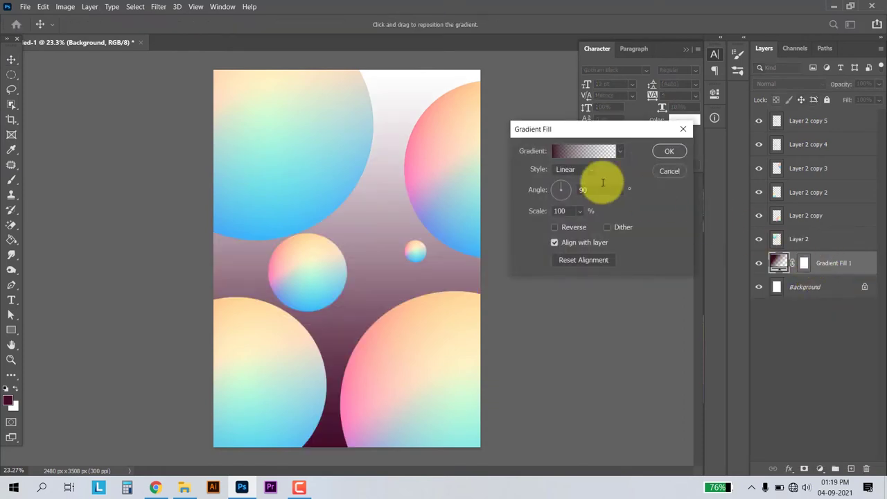
pyautogui.click(566, 151)
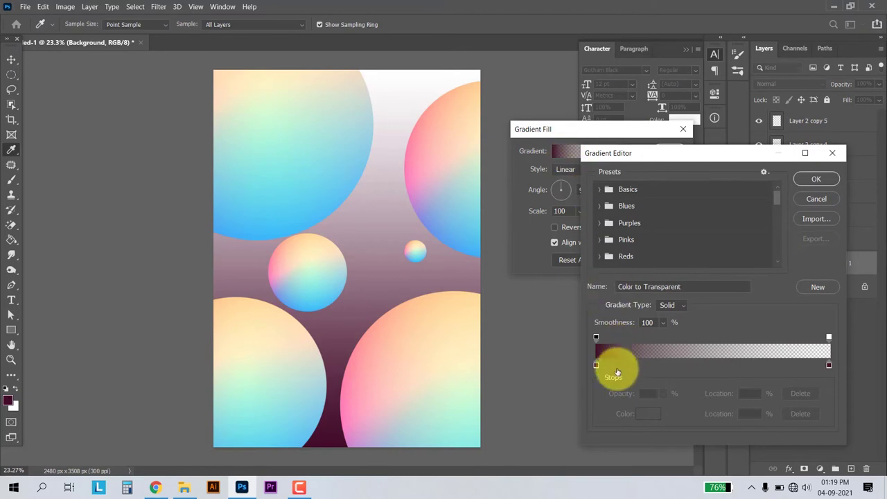
pyautogui.click(595, 365)
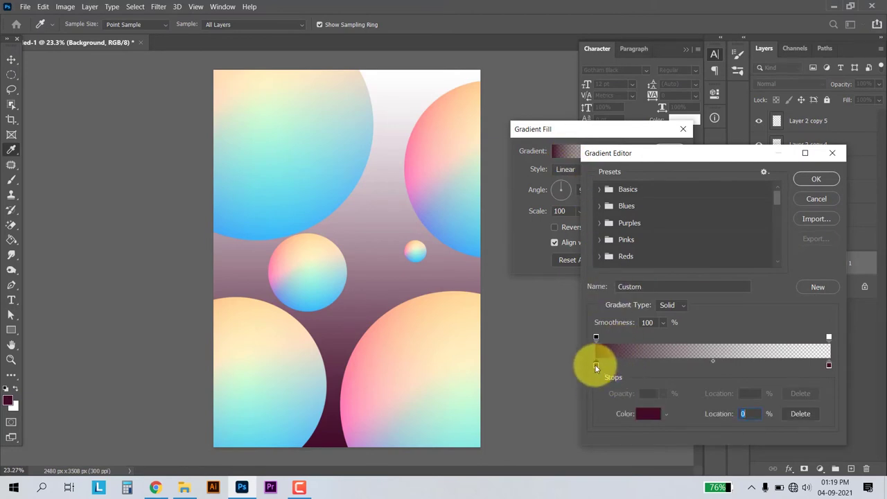
pyautogui.click(655, 413)
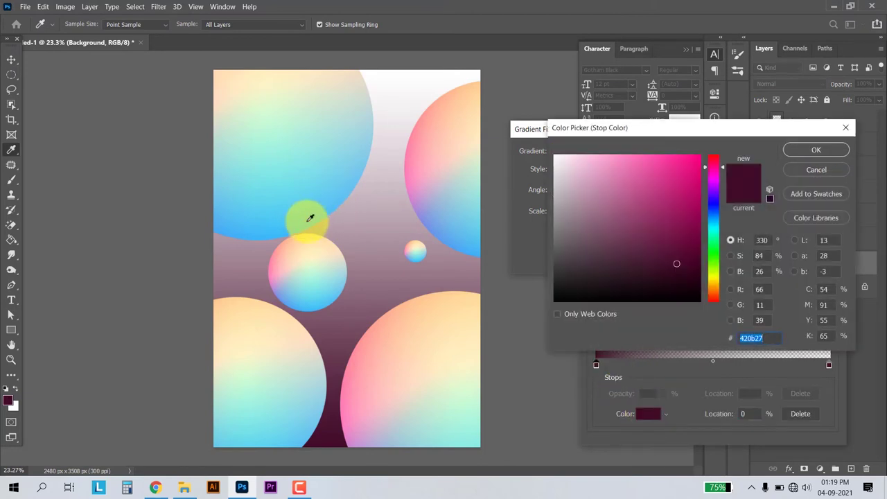
pyautogui.click(310, 218)
pyautogui.click(815, 150)
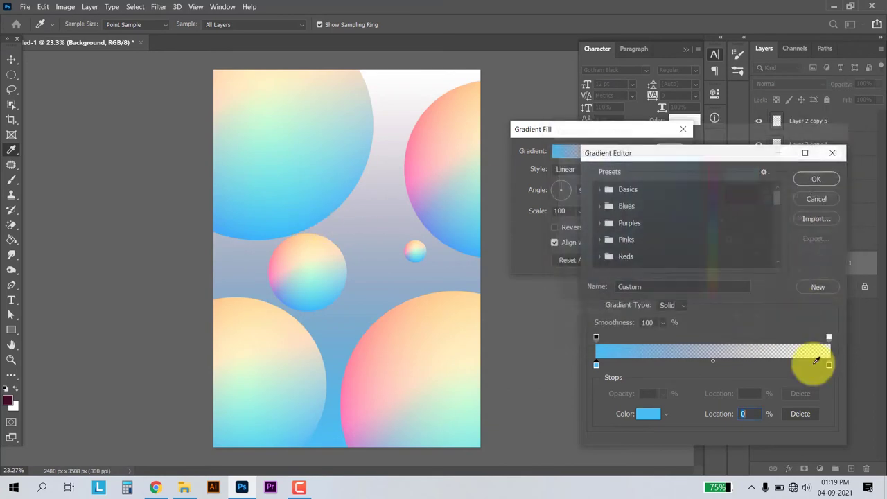
# Step: Set the right stop to sphere-sampled pink at 97% opacity and confirm the gradient
pyautogui.click(829, 365)
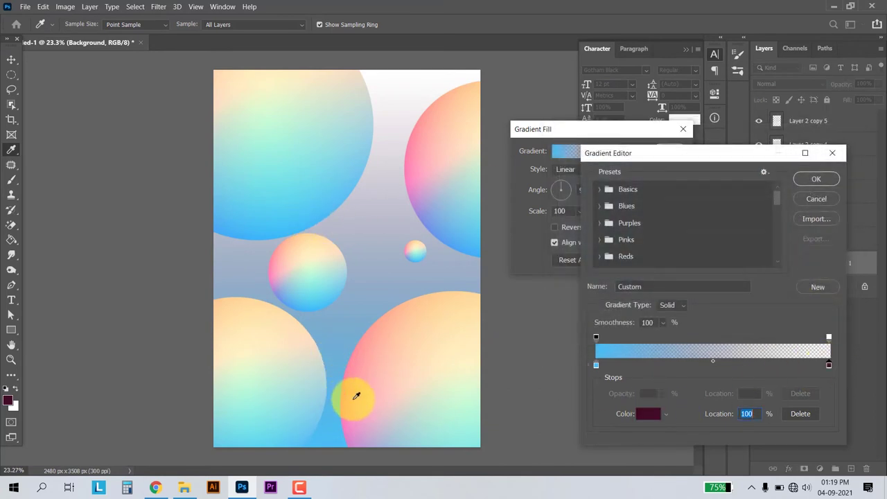
pyautogui.click(411, 154)
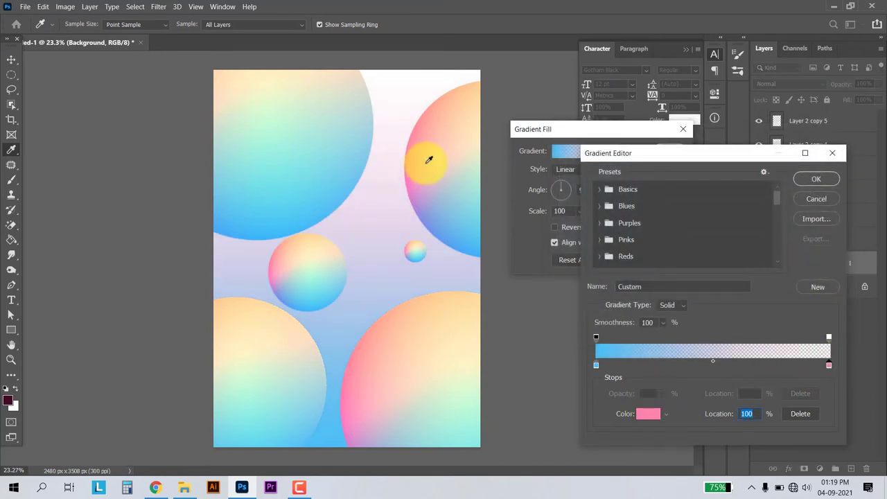
pyautogui.click(829, 338)
pyautogui.moveTo(619, 394); pyautogui.dragTo(683, 393)
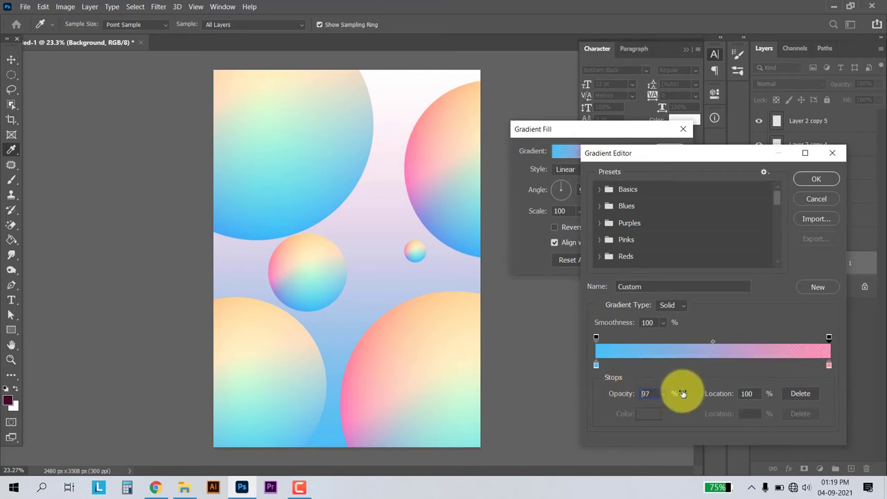
pyautogui.click(816, 179)
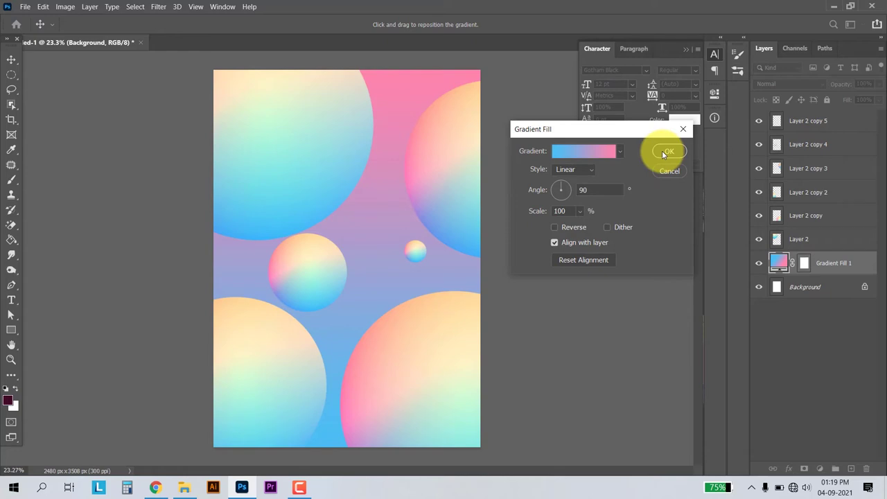
# Step: Apply the gradient fill and move the middle sphere 120 px lower
pyautogui.click(662, 152)
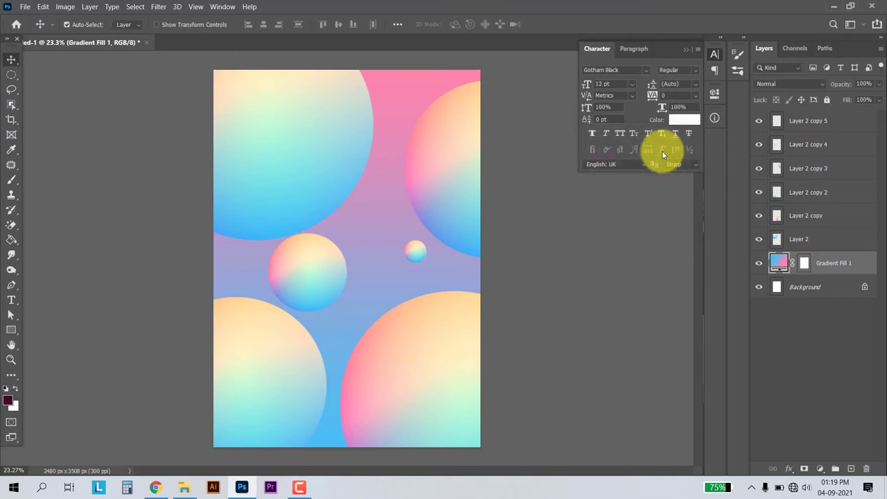
pyautogui.click(321, 173)
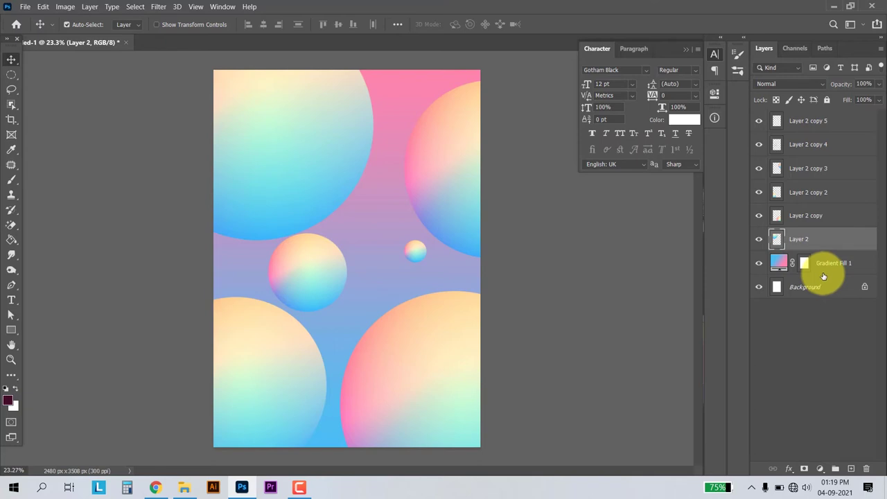
pyautogui.click(833, 270)
pyautogui.click(356, 168)
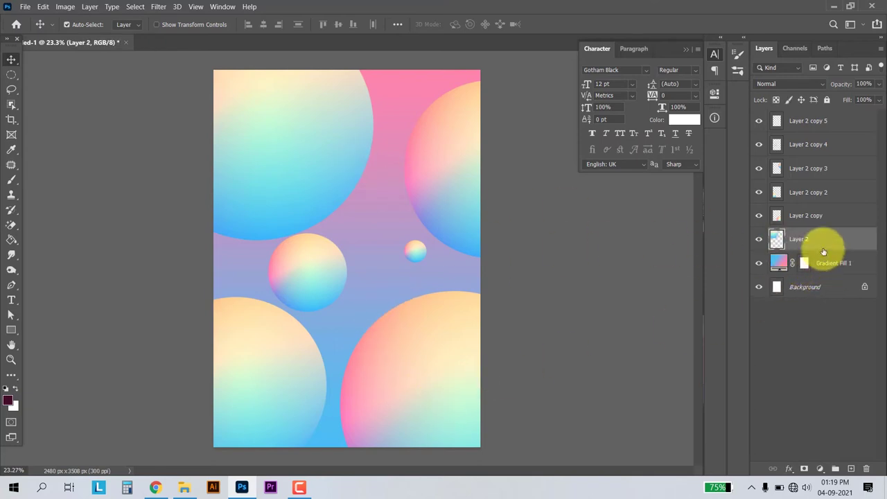
pyautogui.moveTo(322, 265); pyautogui.dragTo(322, 278)
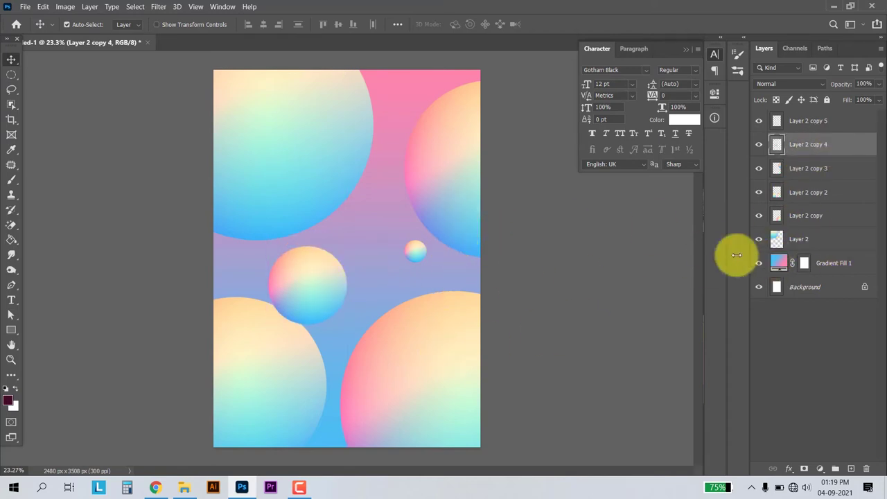
# Step: Add an empty Layer 3 between Gradient Fill 1 and the sphere layers
pyautogui.click(326, 201)
pyautogui.click(851, 468)
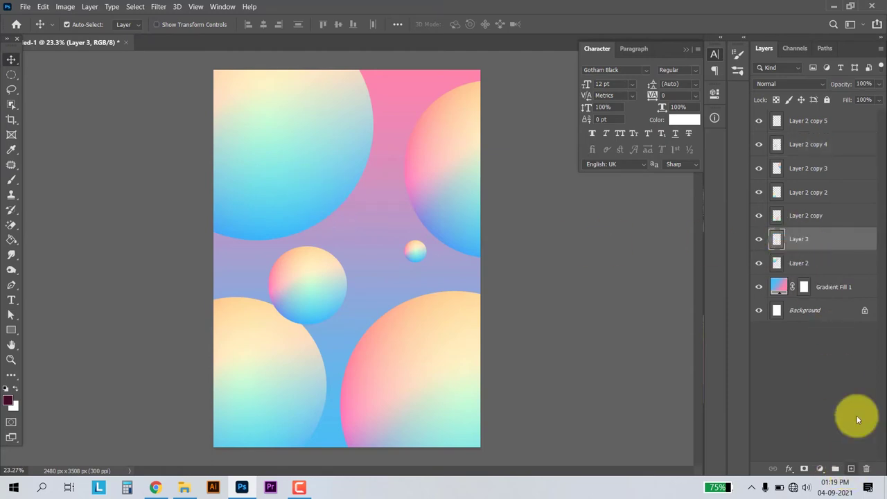
pyautogui.moveTo(822, 242); pyautogui.dragTo(829, 274)
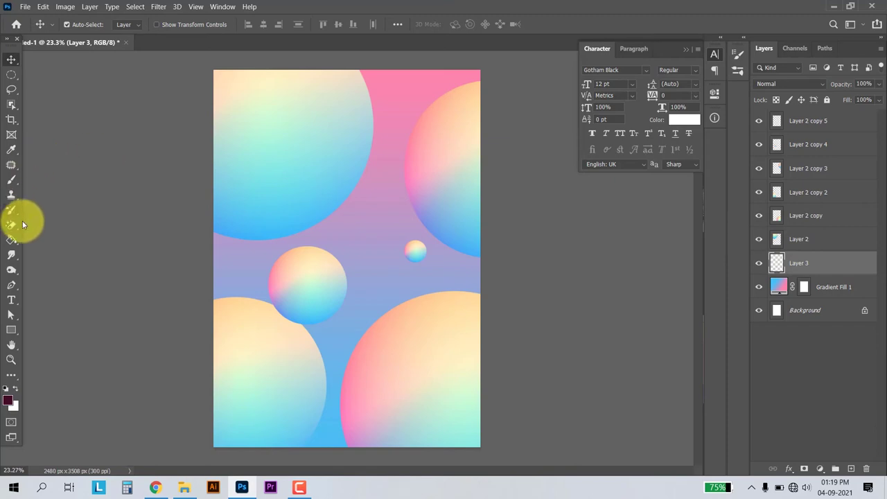
# Step: Select the Brush tool and enlarge it to 2100 px
pyautogui.click(11, 181)
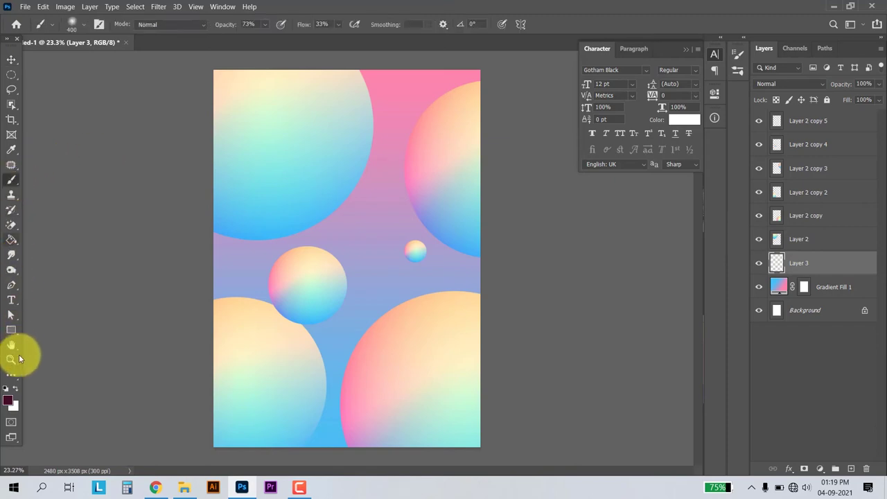
pyautogui.rightClick(249, 325)
pyautogui.moveTo(374, 237); pyautogui.dragTo(376, 236)
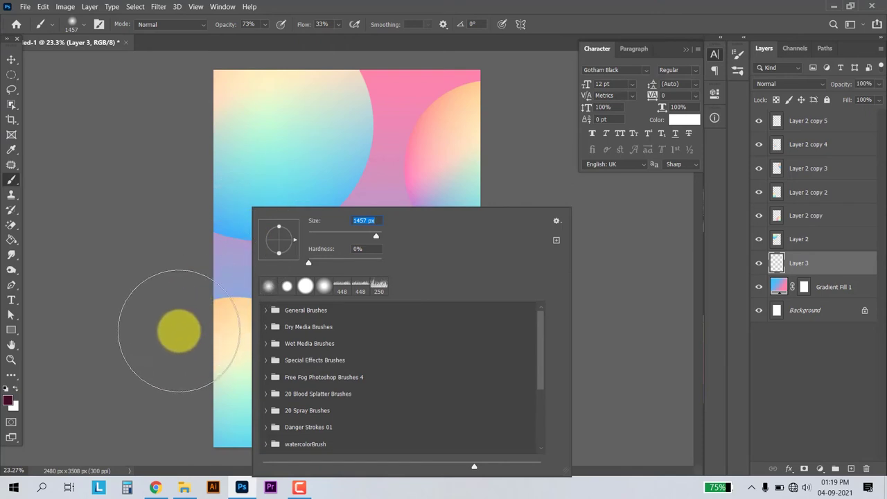
pyautogui.press('Return')
pyautogui.press(']')
pyautogui.press(']')
pyautogui.press(']')
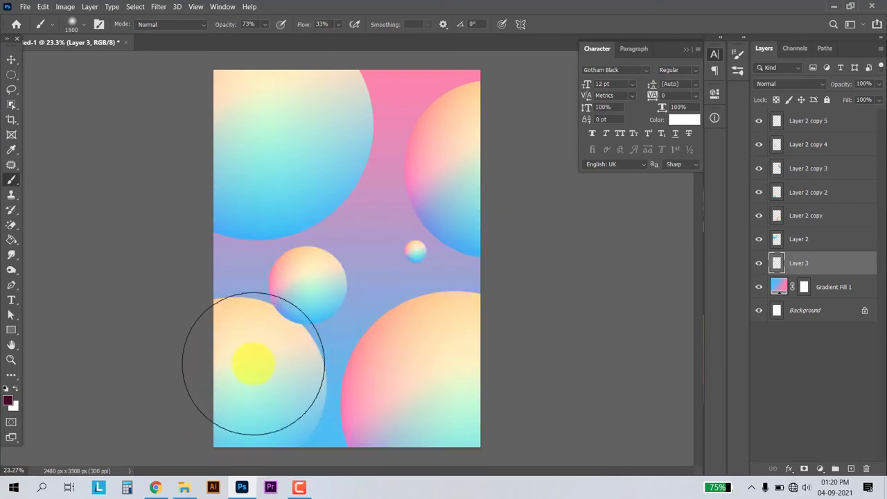
pyautogui.press(']')
pyautogui.press(']')
pyautogui.press(']')
pyautogui.press(']')
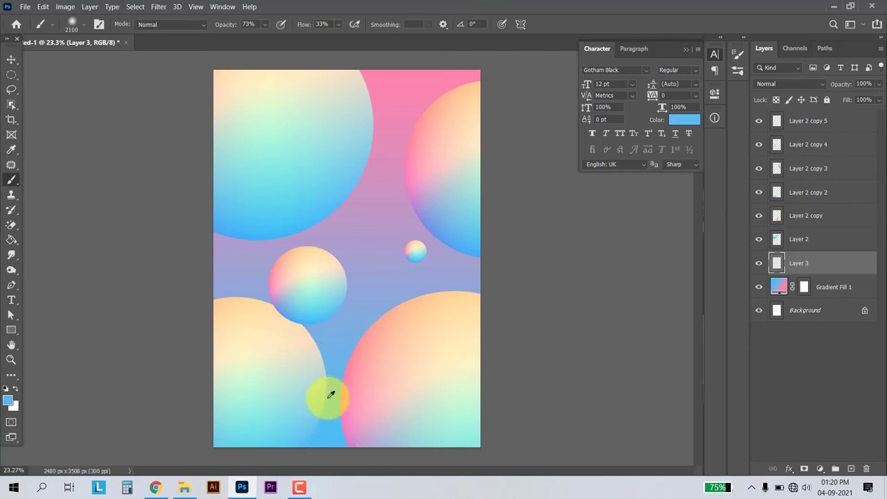
# Step: Set the foreground colour to dark navy #002a41
pyautogui.click(9, 400)
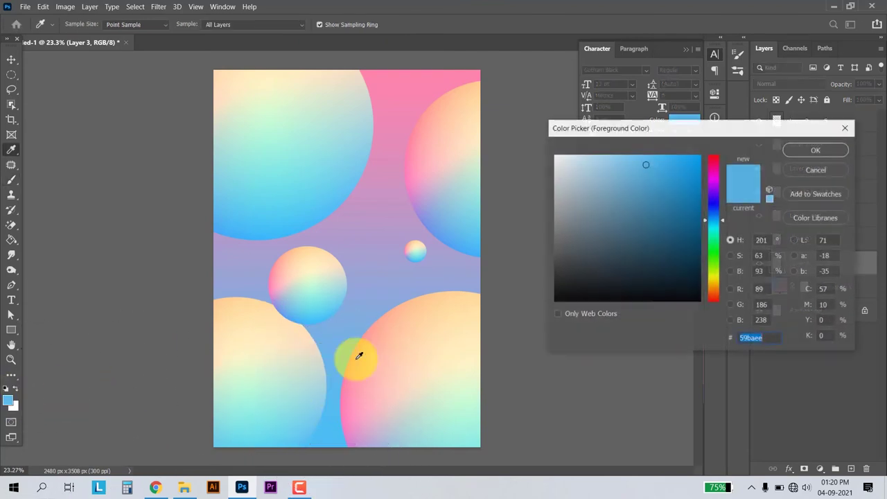
pyautogui.click(700, 262)
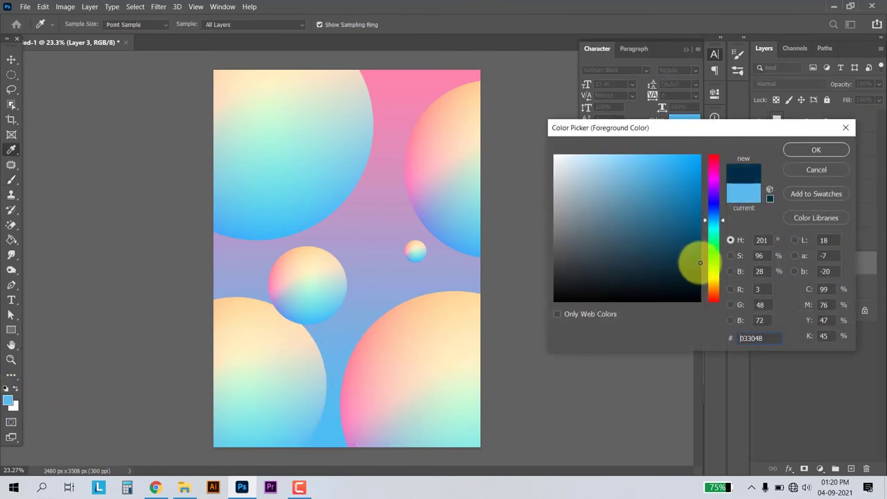
pyautogui.click(808, 151)
pyautogui.press('b')
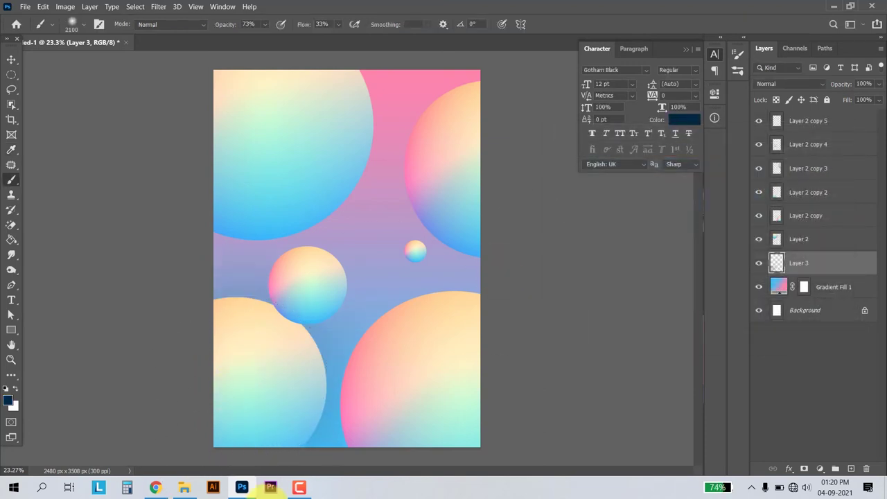
# Step: Set the brush to 80% opacity and 900 px size on Layer 2 copy 4
pyautogui.click(250, 24)
pyautogui.write('08')
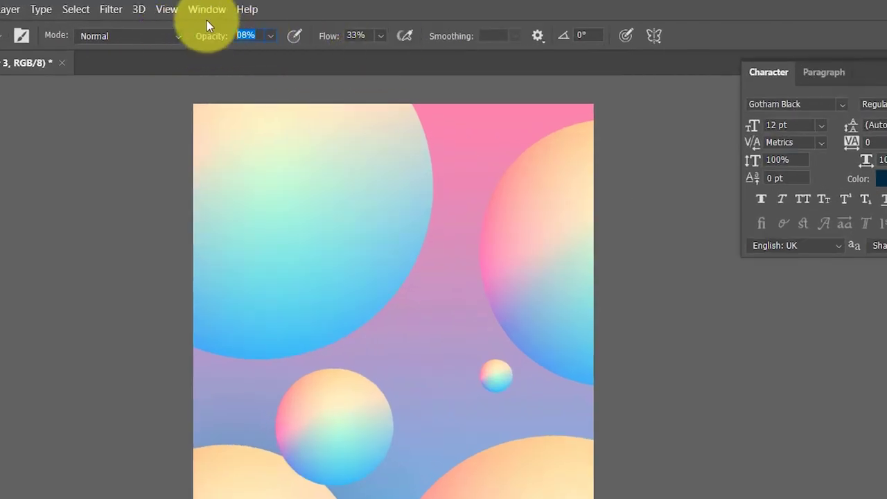
pyautogui.write('80')
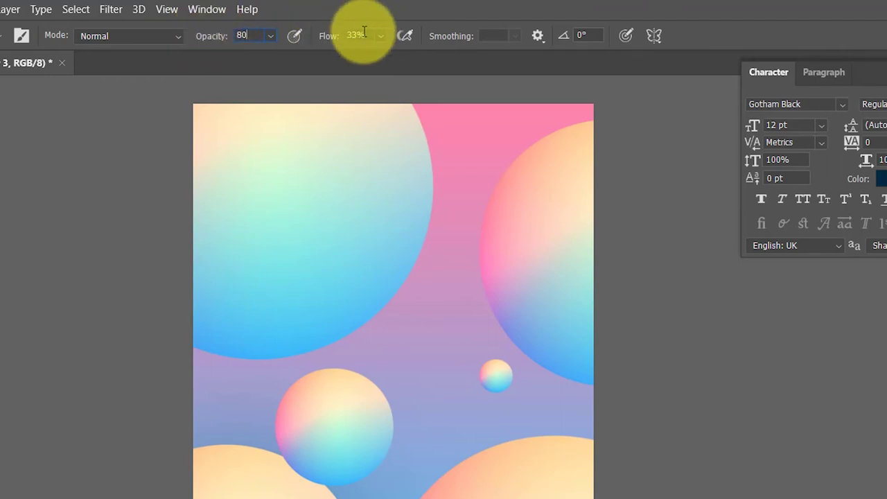
pyautogui.click(326, 39)
pyautogui.click(357, 31)
pyautogui.write('50')
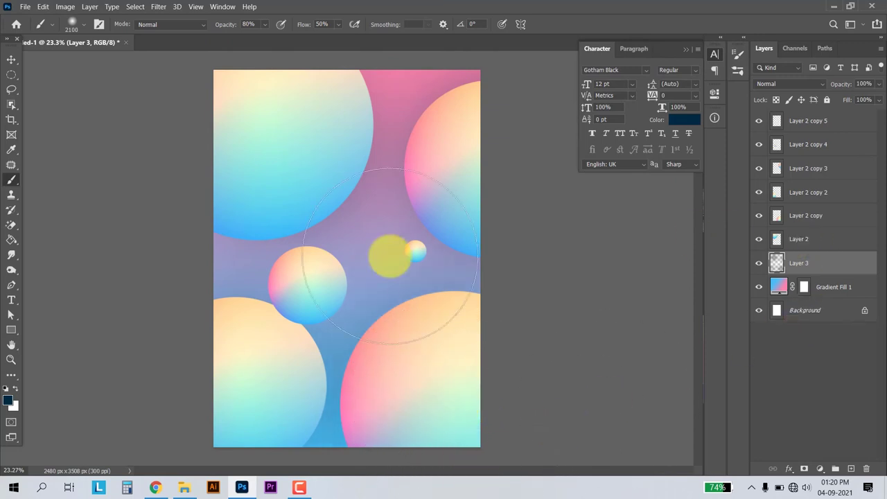
pyautogui.keyDown('alt'); pyautogui.click(287, 287); pyautogui.keyUp('alt')
pyautogui.keyDown('ctrl'); pyautogui.click(287, 288); pyautogui.keyUp('ctrl')
pyautogui.click(7, 388)
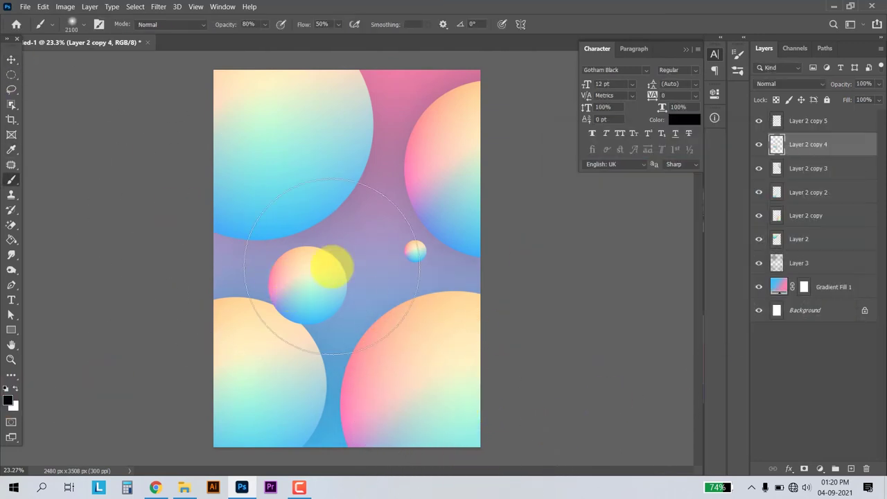
pyautogui.press('[')
pyautogui.press('[')
pyautogui.press('[')
# Step: Undo a trial shadow stroke and add new empty layers for the sphere shadows
pyautogui.click(311, 281)
pyautogui.hotkey('ctrl', 'z')
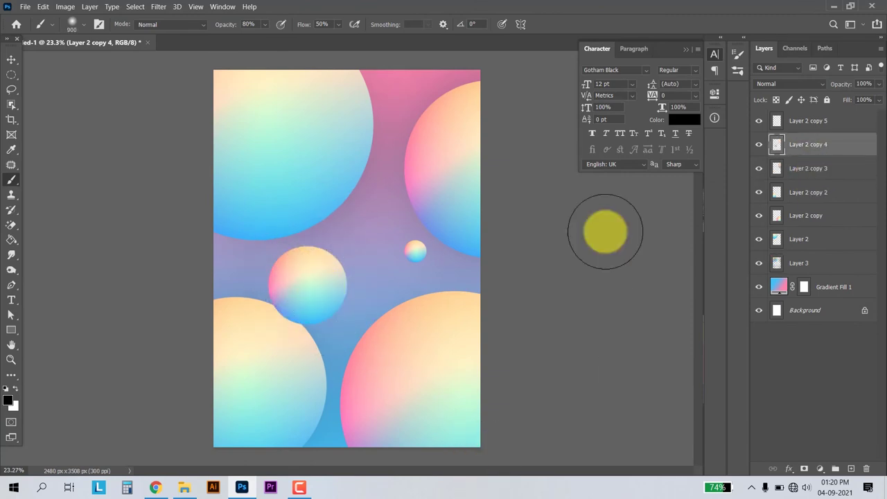
pyautogui.keyDown('ctrl'); pyautogui.click(851, 469); pyautogui.keyUp('ctrl')
pyautogui.click(308, 284)
pyautogui.click(11, 59)
pyautogui.click(797, 144)
pyautogui.click(851, 469)
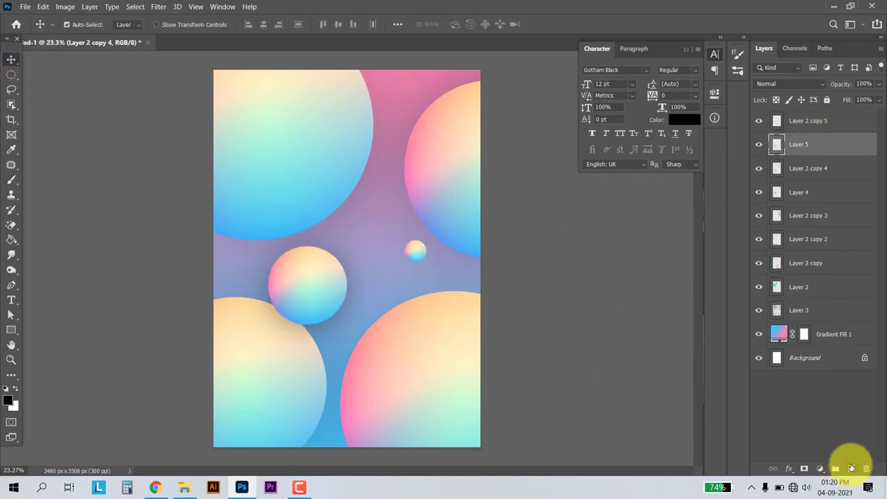
# Step: Paint a soft shadow near the small sphere and Free Transform it to fit around it
pyautogui.press('b')
pyautogui.click(416, 250)
pyautogui.hotkey('ctrl', 't')
pyautogui.moveTo(455, 192); pyautogui.dragTo(435, 224)
pyautogui.click(475, 409)
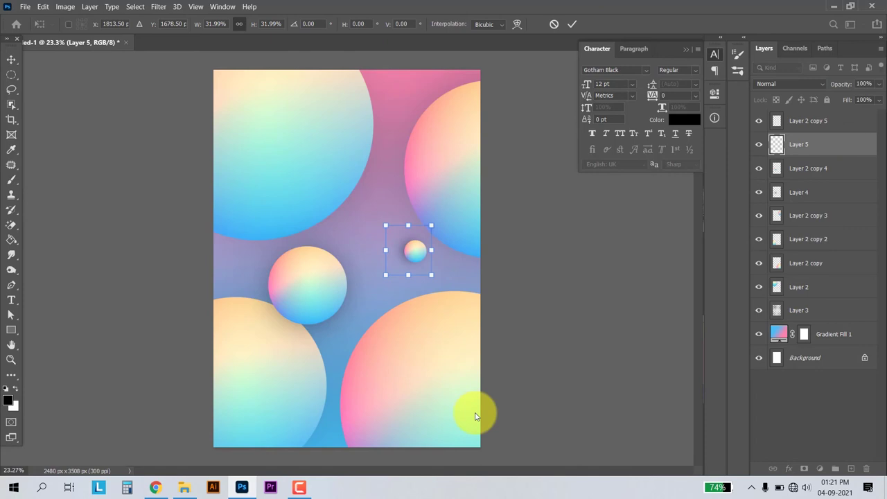
pyautogui.click(7, 58)
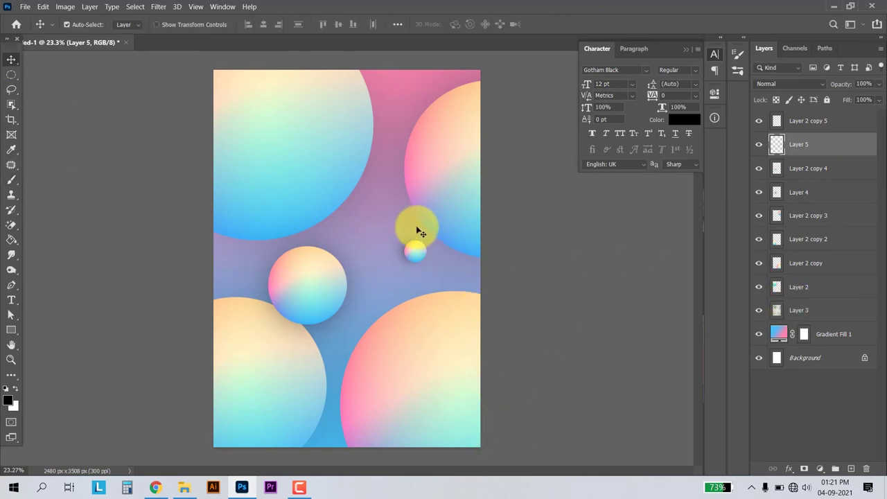
# Step: Create white BUBBLE title text with letter tracking set to 760
pyautogui.click(10, 300)
pyautogui.click(265, 109)
pyautogui.write('BUBBLE')
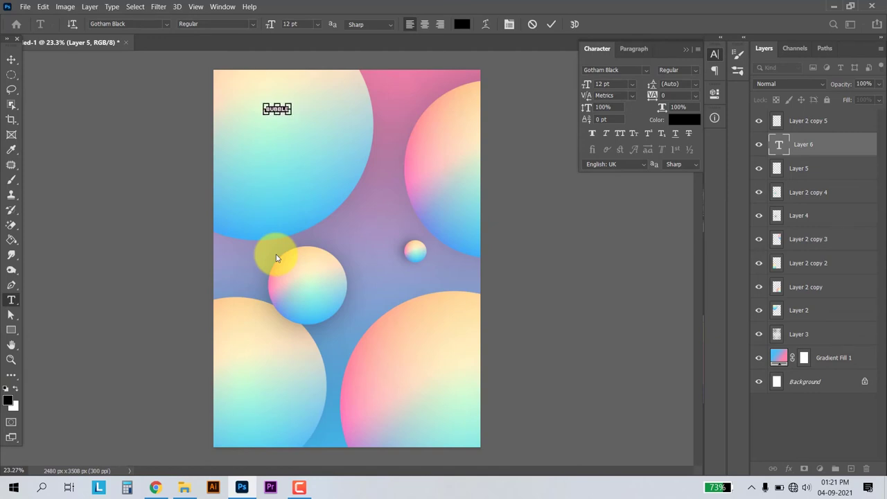
pyautogui.click(276, 258)
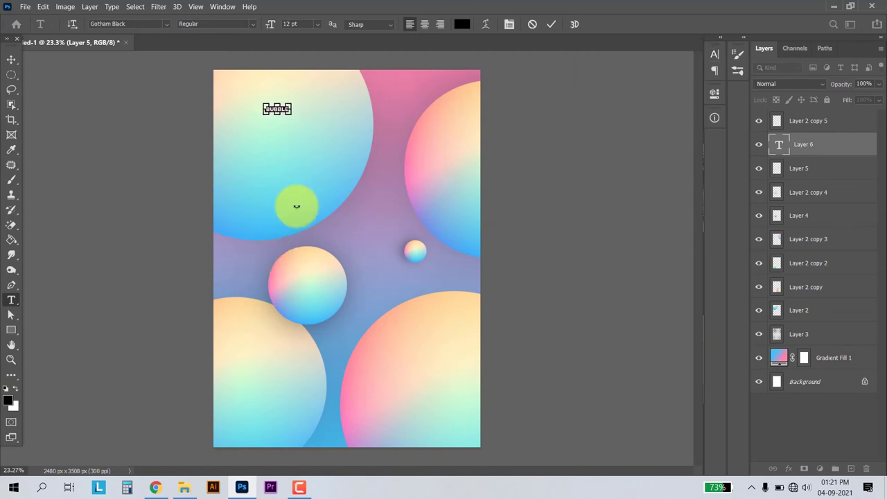
pyautogui.click(463, 24)
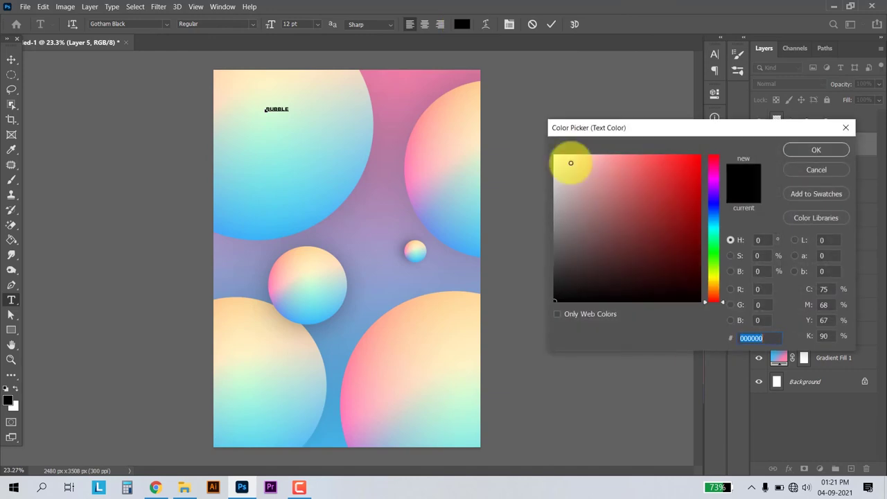
pyautogui.click(571, 163)
pyautogui.click(810, 147)
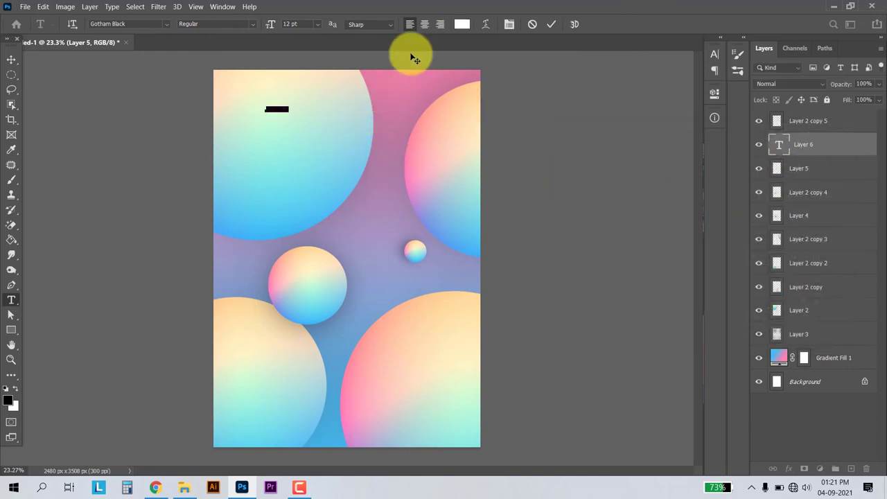
pyautogui.hotkey('ctrl', 't')
pyautogui.moveTo(652, 95); pyautogui.dragTo(675, 100)
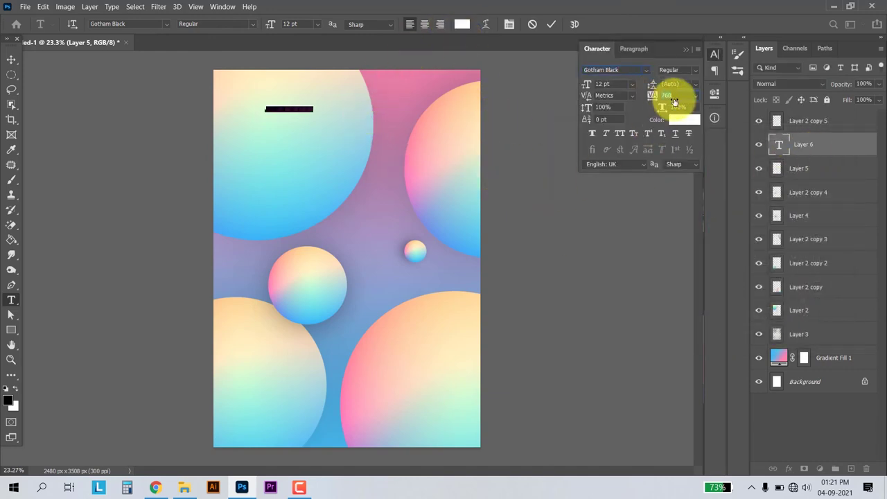
pyautogui.click(11, 59)
# Step: Move the BUBBLE title top-left, enlarge it, and duplicate it to the poster bottom
pyautogui.click(293, 113)
pyautogui.moveTo(292, 113); pyautogui.dragTo(256, 89)
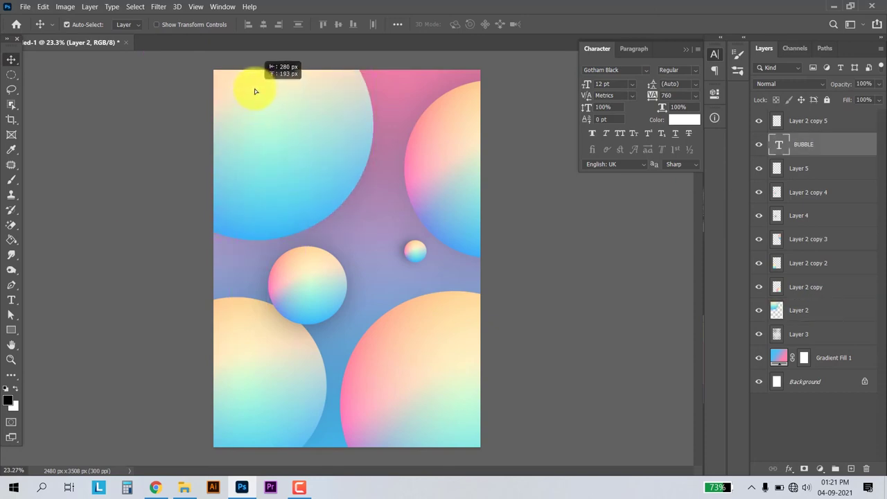
pyautogui.hotkey('ctrl', 't')
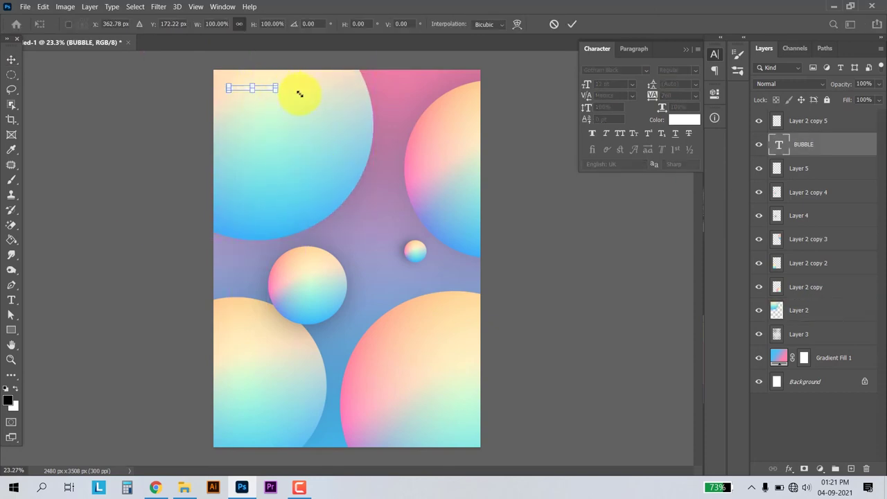
pyautogui.moveTo(299, 94); pyautogui.dragTo(273, 437)
pyautogui.press('Return')
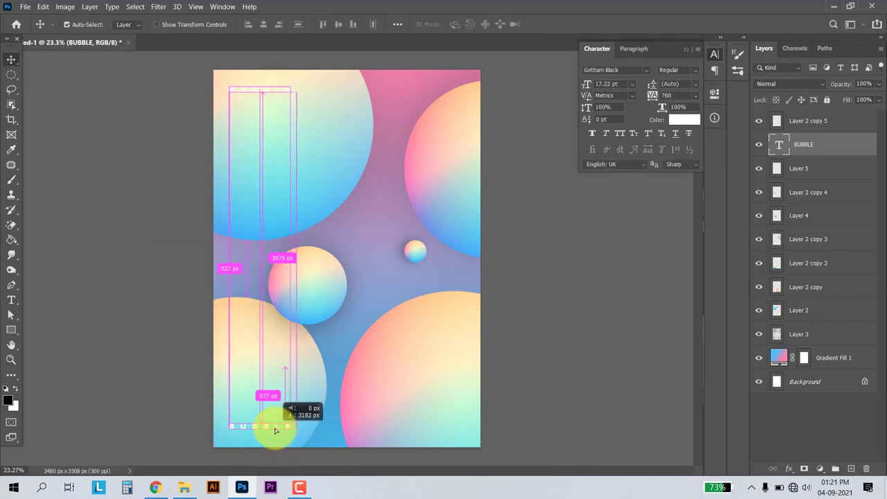
pyautogui.moveTo(273, 437); pyautogui.dragTo(273, 438)
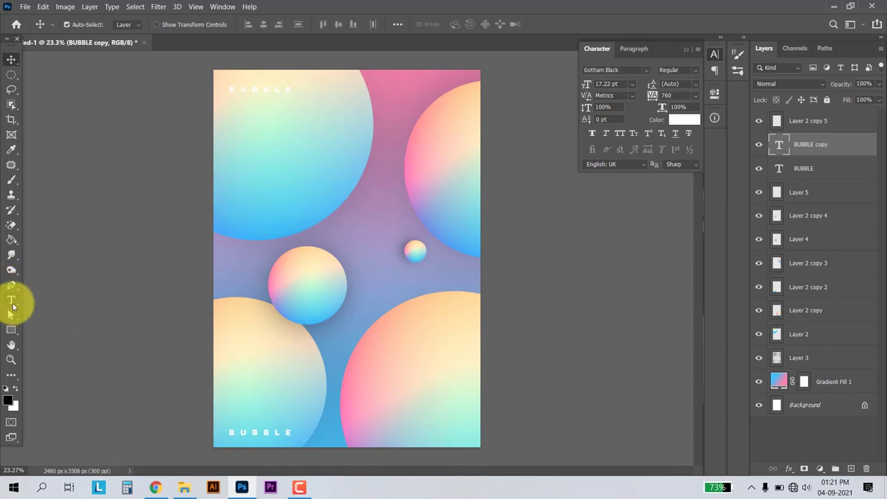
# Step: Replace the bottom BUBBLE copy's text with the designer's social-media handle
pyautogui.click(11, 299)
pyautogui.doubleClick(241, 432)
pyautogui.hotkey('ctrl', 'a')
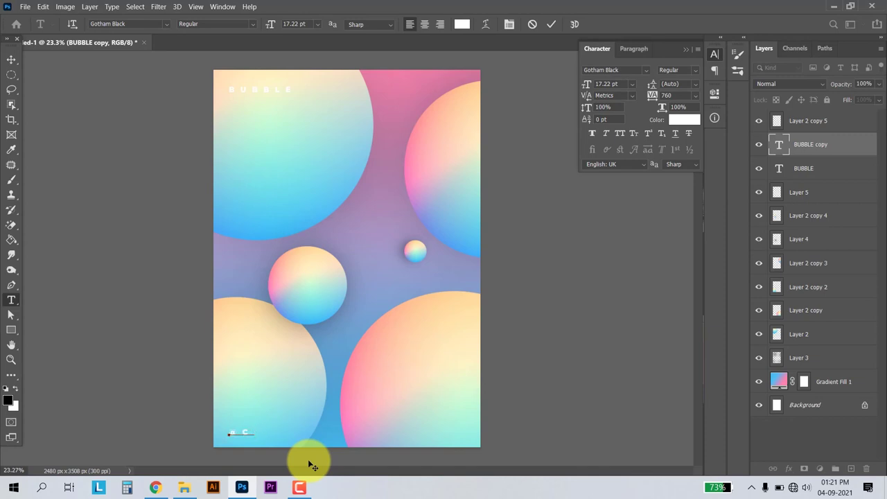
pyautogui.write('EATIVE_SAI')
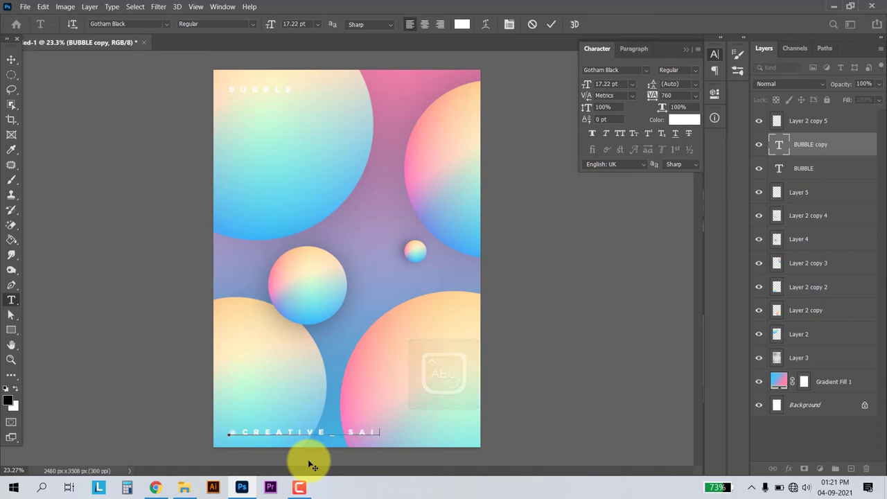
pyautogui.write('F')
pyautogui.click(7, 59)
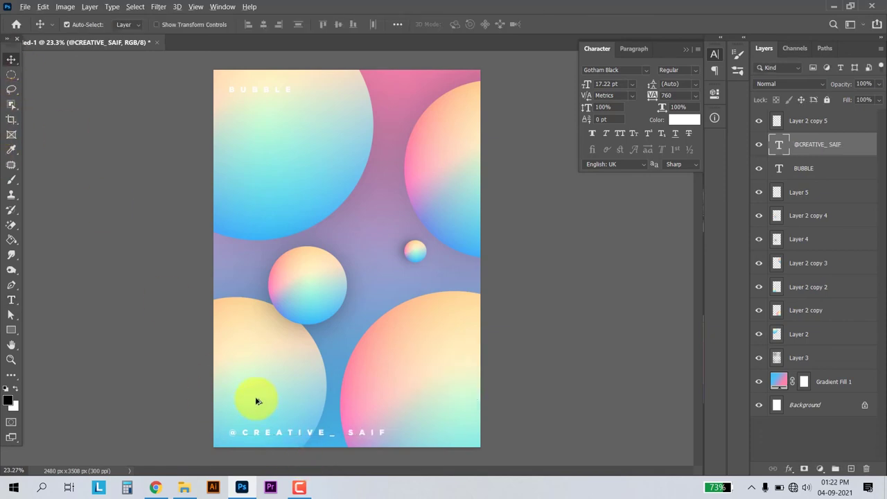
pyautogui.scroll(2, 257, 407)
pyautogui.scroll(-1, 314, 361)
pyautogui.scroll(2, 316, 415)
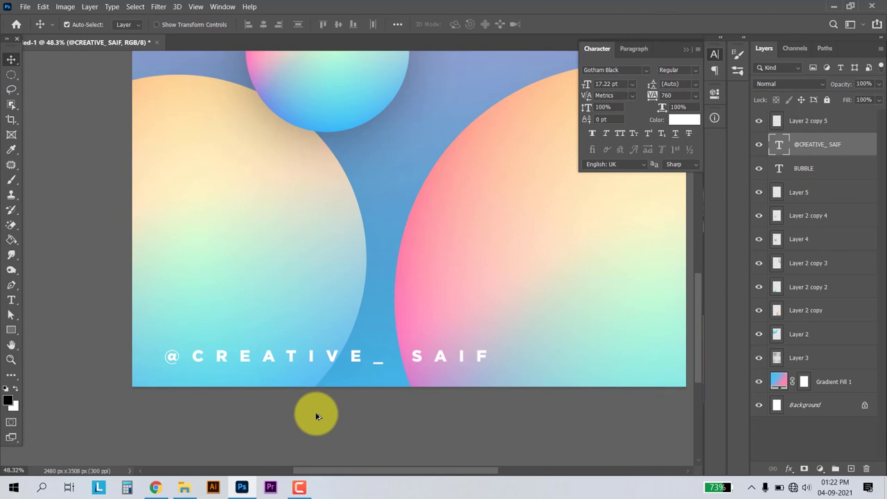
pyautogui.scroll(-1, 366, 395)
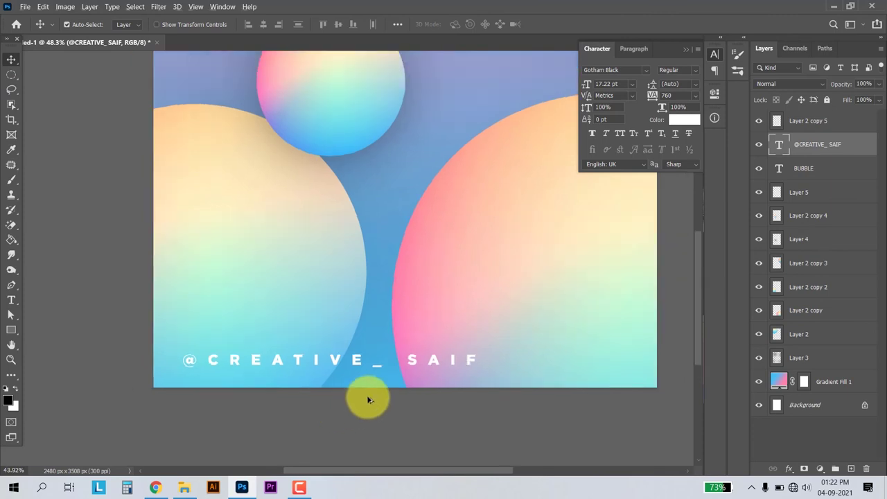
pyautogui.scroll(-2, 366, 395)
pyautogui.scroll(1, 368, 396)
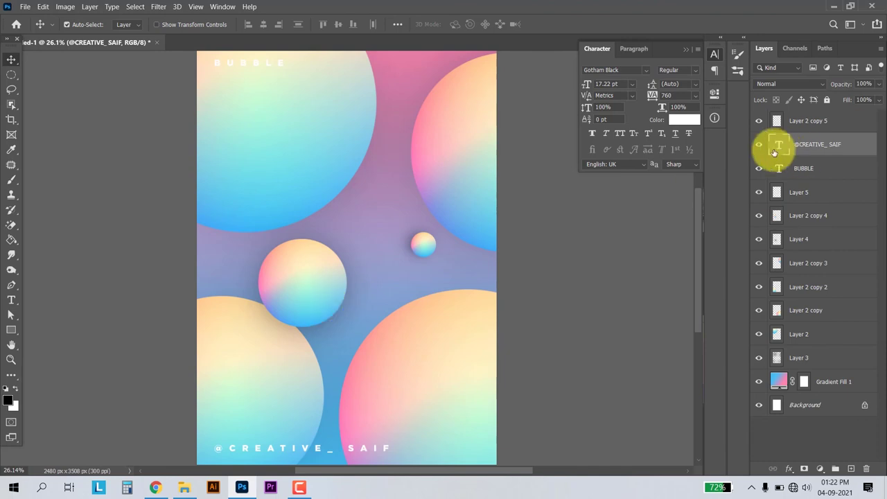
# Step: Create a new Horizontal Type text layer near the poster's upper centre
pyautogui.click(11, 299)
pyautogui.click(293, 158)
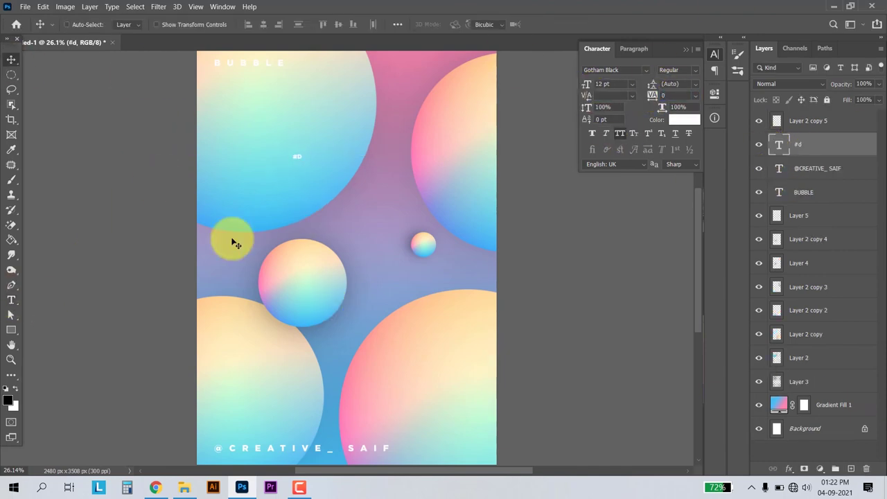